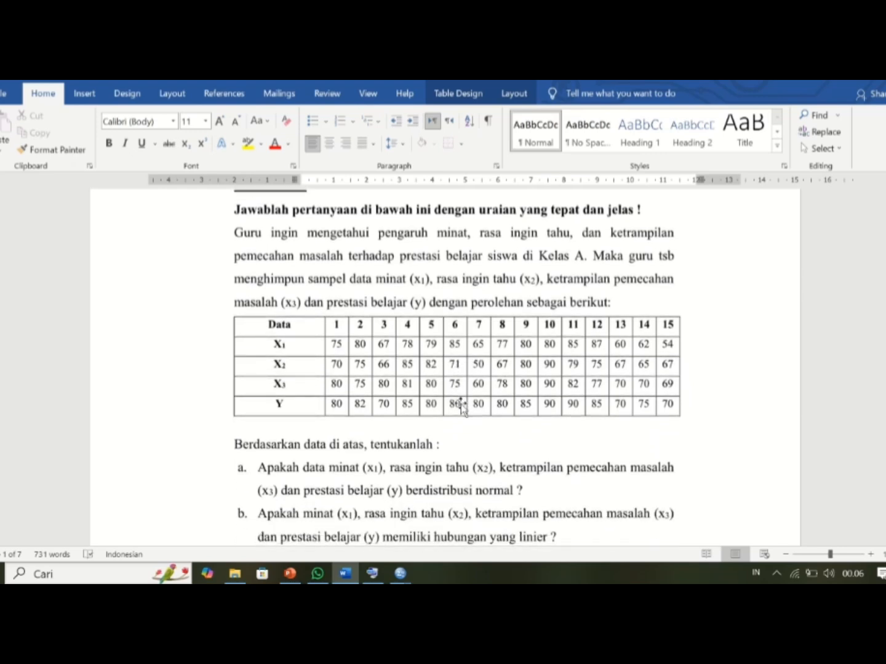
Read the exercise's data table for X1, X2, X3 and Y and its questions a to c
scroll(462, 407, "down", 4)
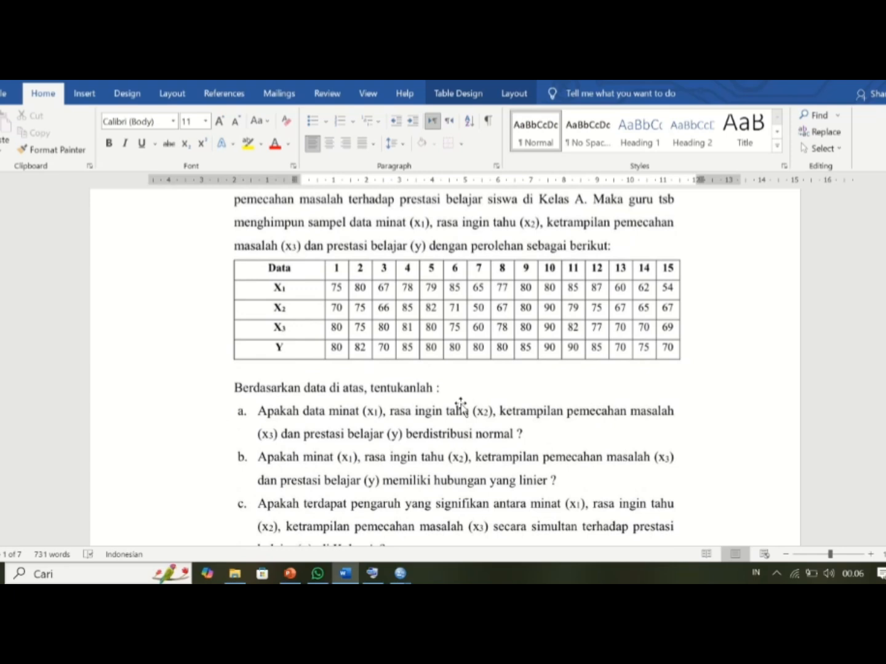
scroll(461, 403, "down", 5)
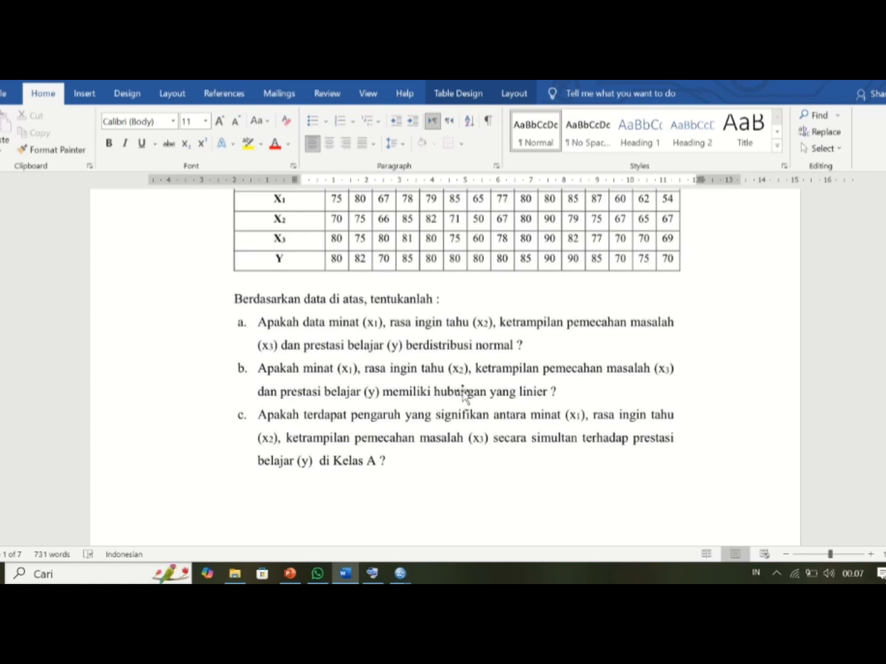
scroll(463, 394, "down", 1)
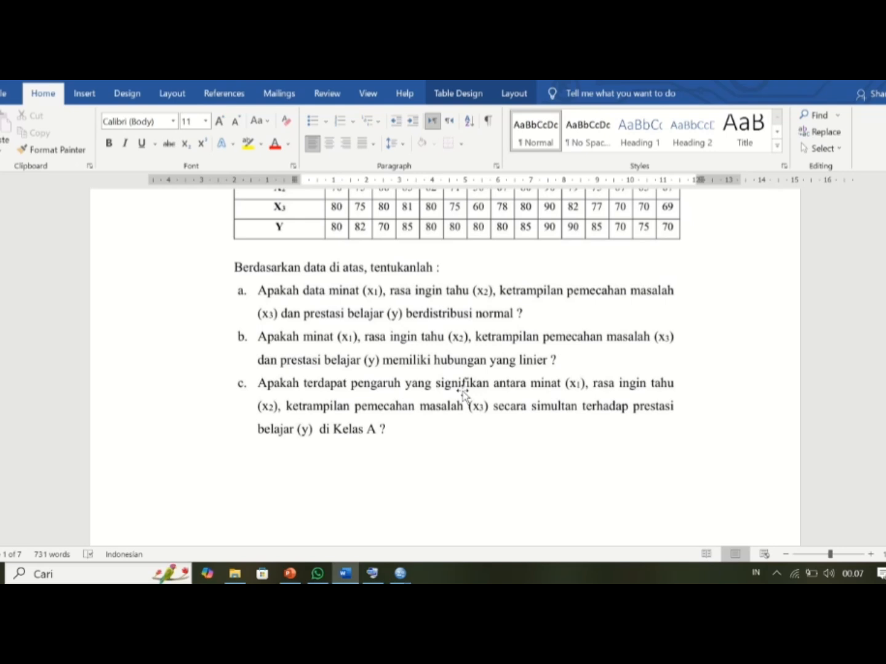
scroll(462, 393, "down", 1)
Read the normality solution under Penyelesaian, covering the hypotheses, significance level, Shapiro-Wilk test statistic and decision criteria
scroll(462, 392, "down", 10)
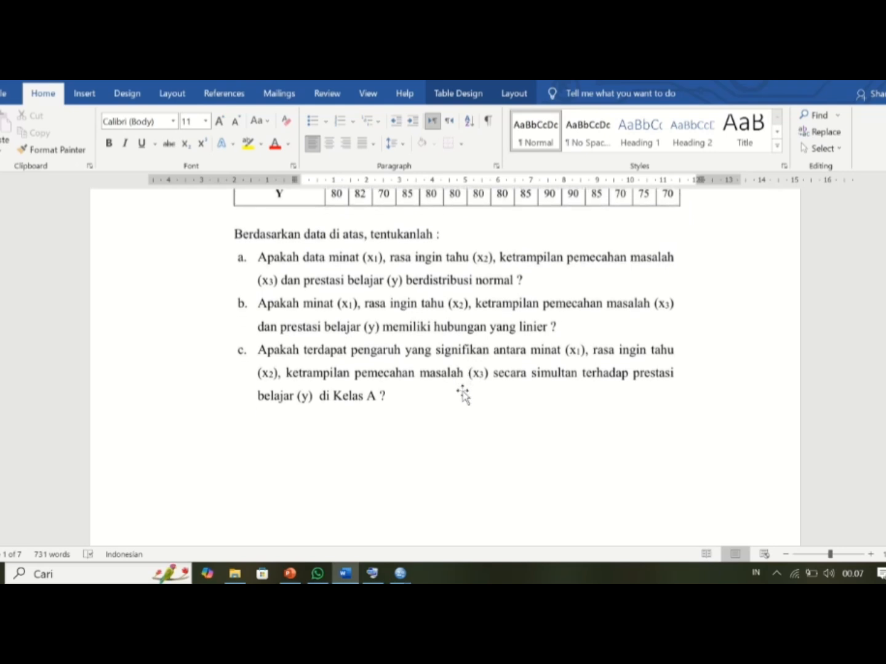
scroll(464, 391, "down", 6)
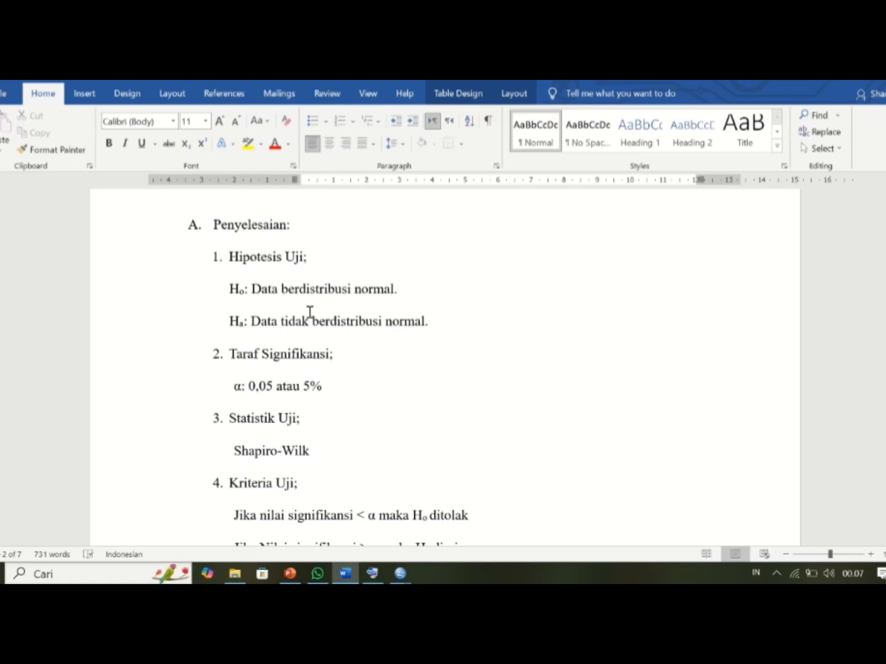
scroll(348, 314, "down", 1)
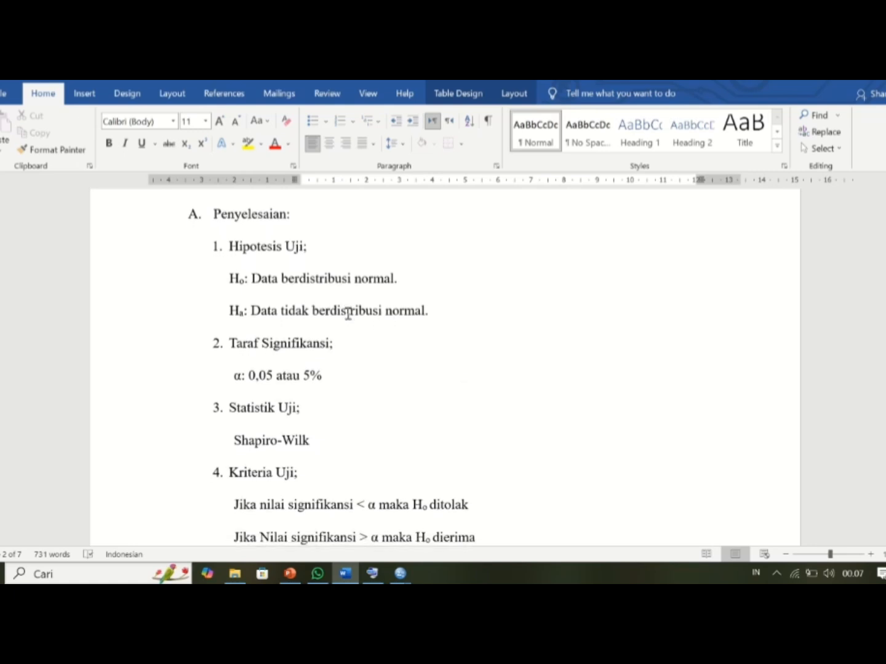
scroll(348, 314, "down", 1)
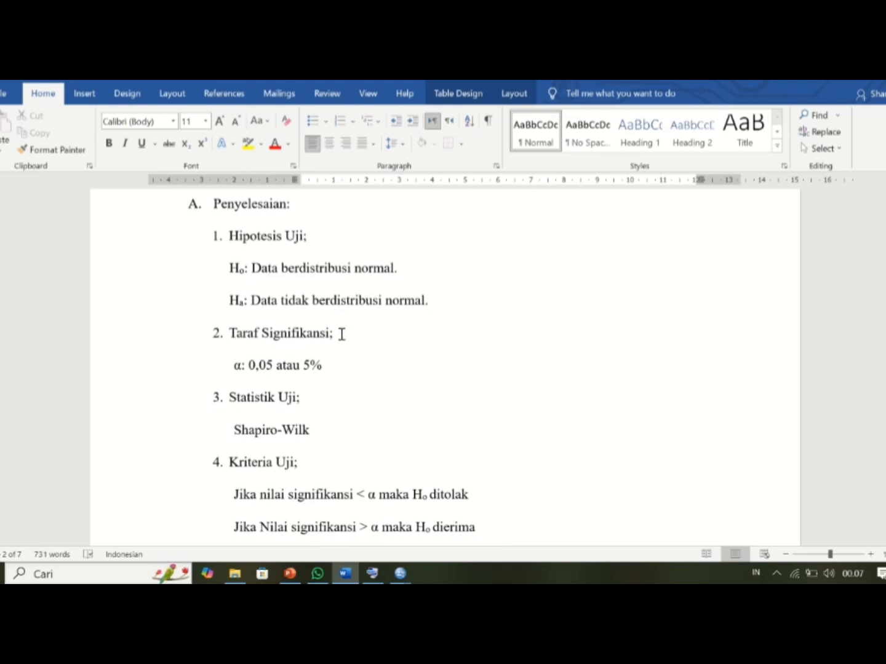
scroll(329, 364, "down", 2)
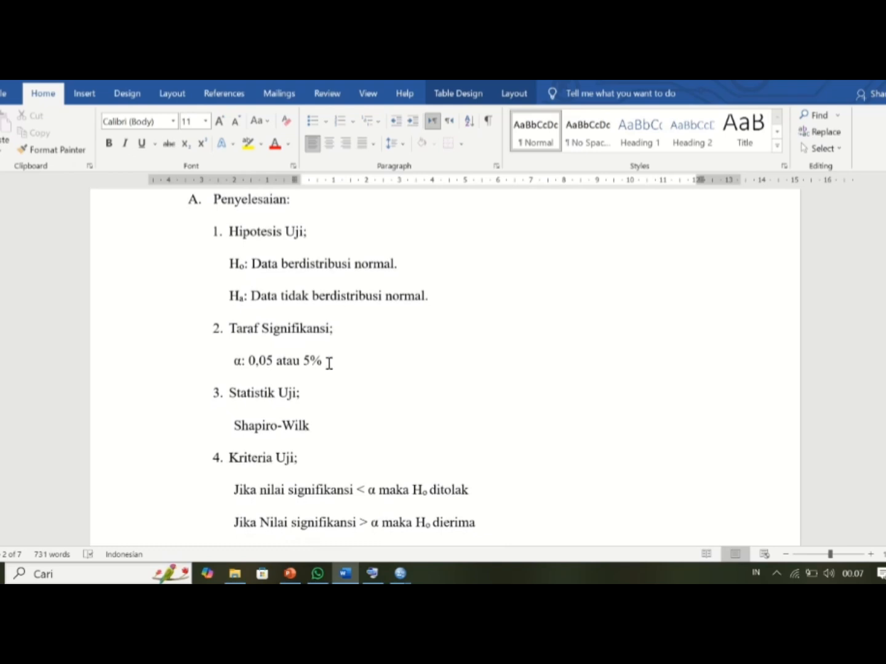
scroll(329, 364, "down", 2)
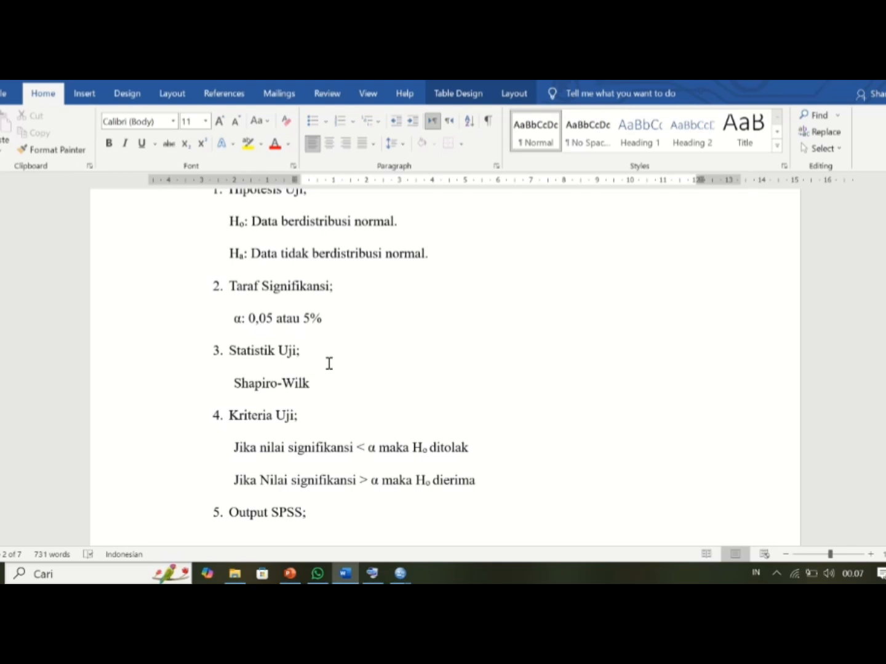
scroll(329, 364, "down", 1)
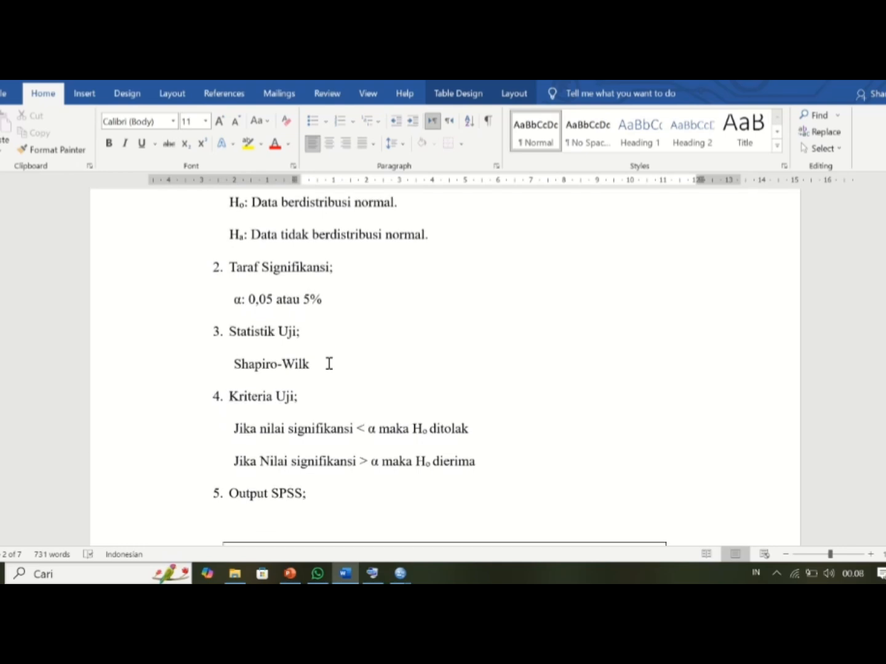
scroll(329, 363, "down", 1)
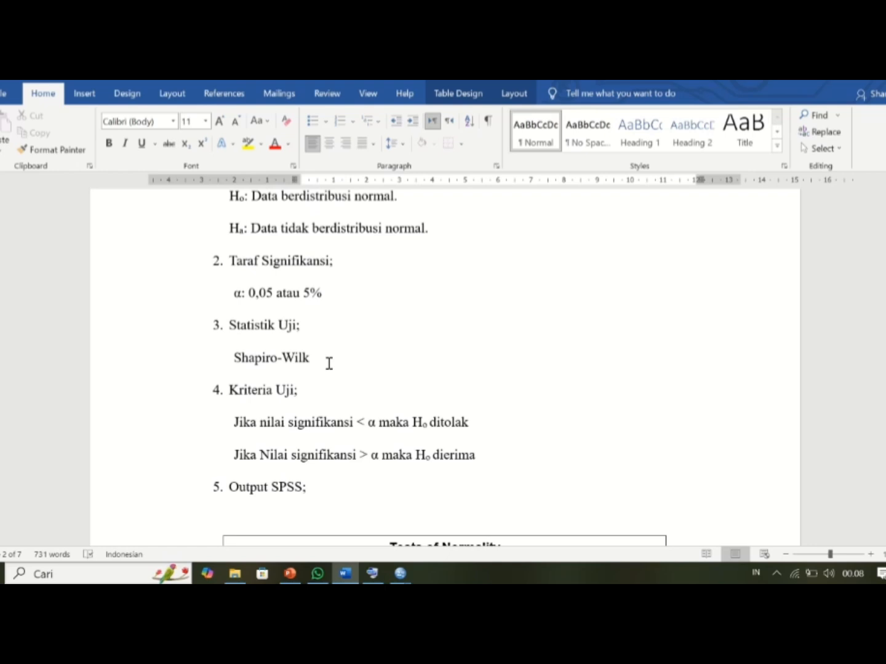
scroll(331, 347, "down", 1)
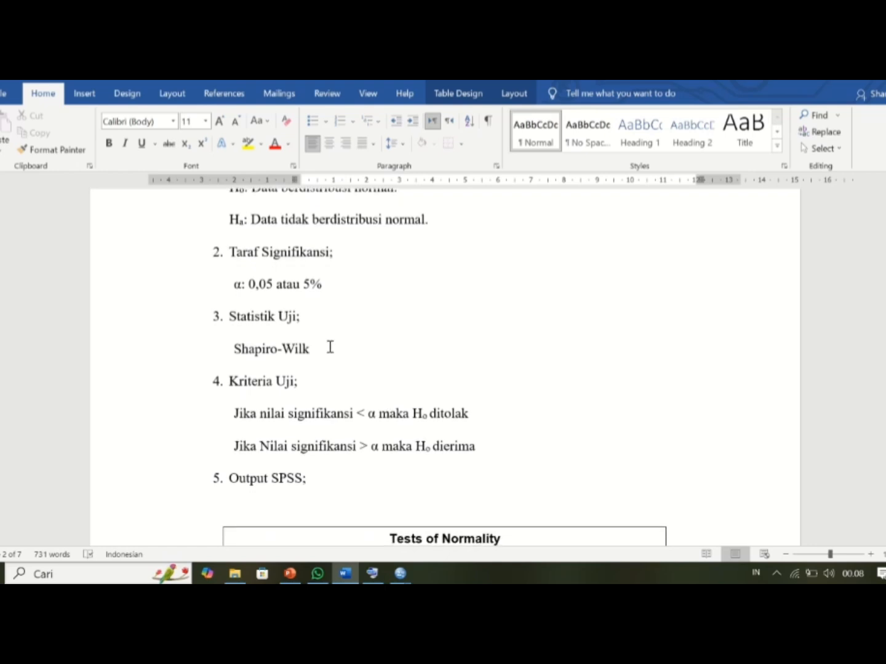
scroll(331, 347, "up", 1)
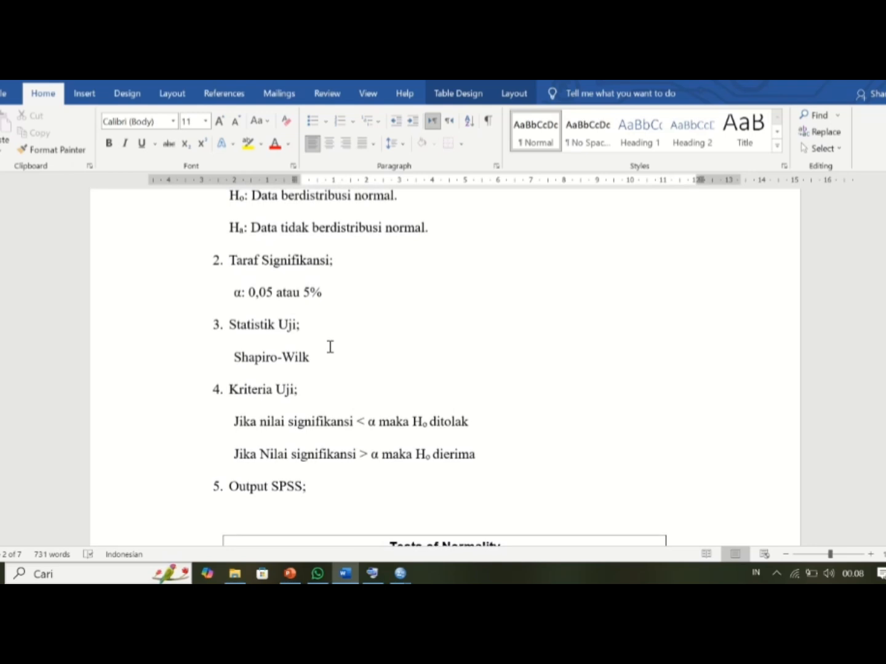
scroll(330, 347, "up", 1)
scroll(331, 347, "up", 1)
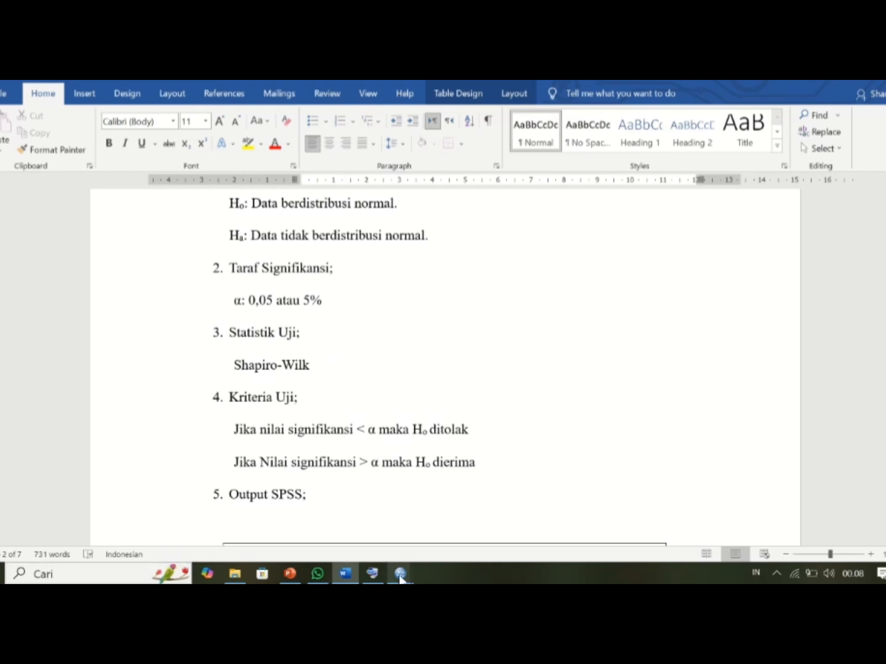
Switch to the SPSS data editor and display the case values of X1, X2, X3 and Y
mouse_move(400, 576)
left_click(350, 523)
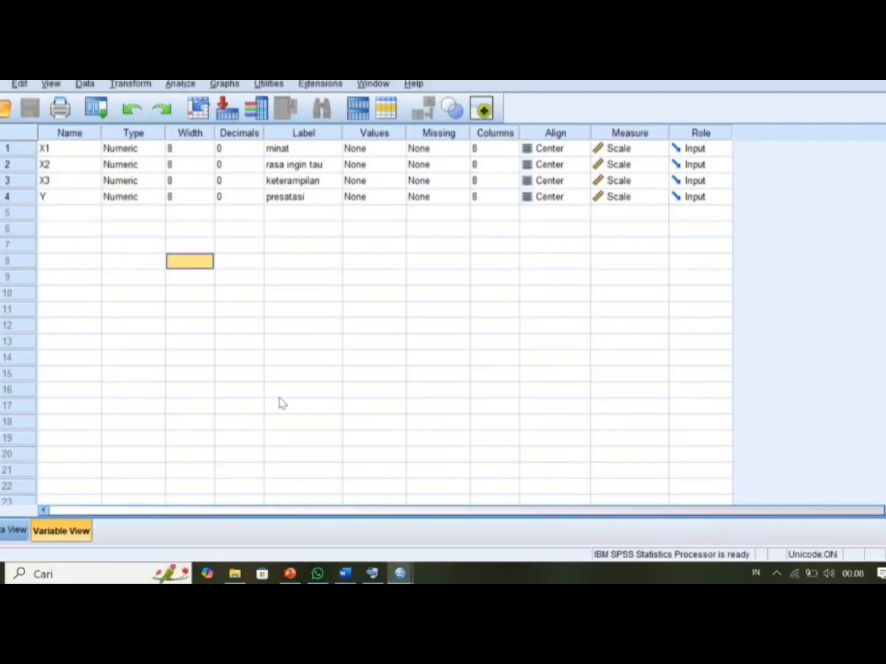
left_click(19, 528)
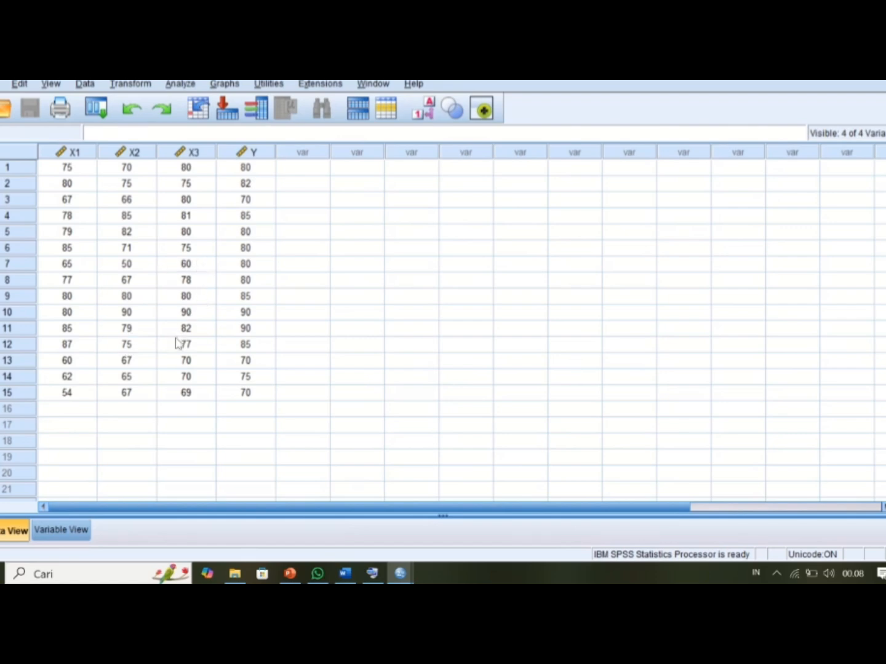
Review the variable definitions, checking the names and labels of X1, X2, X3 and Y
left_click(61, 530)
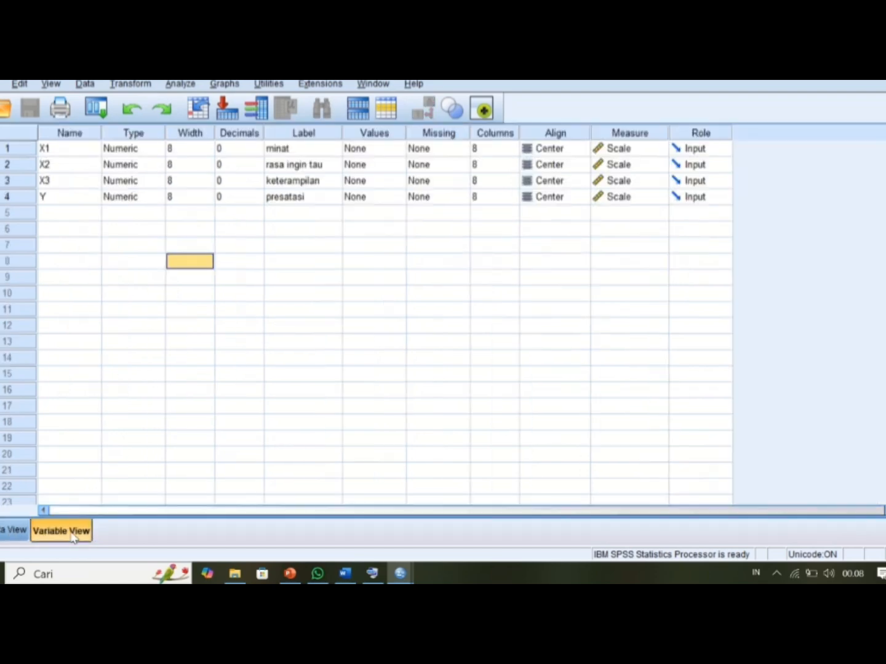
left_click(131, 216)
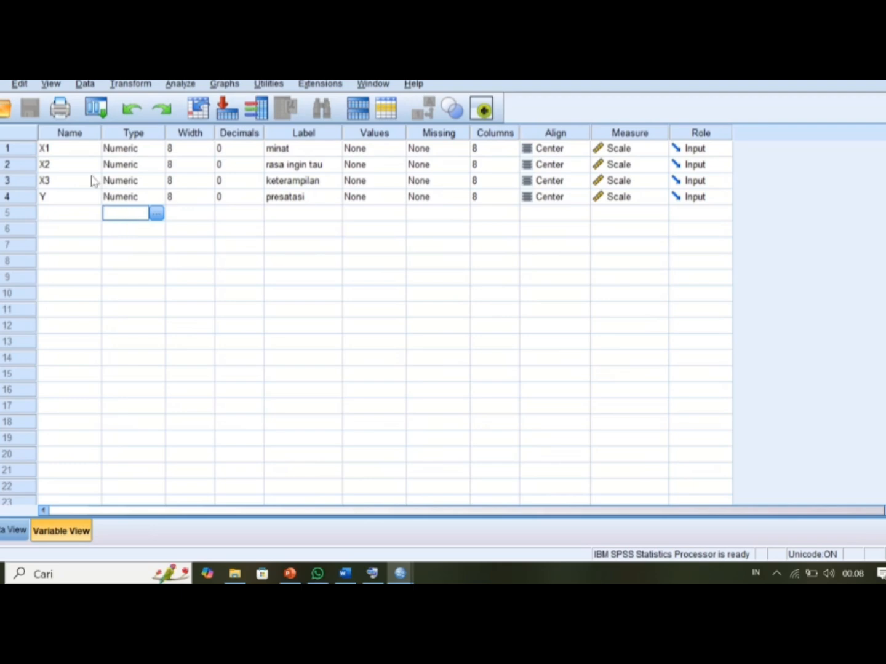
left_click(72, 155)
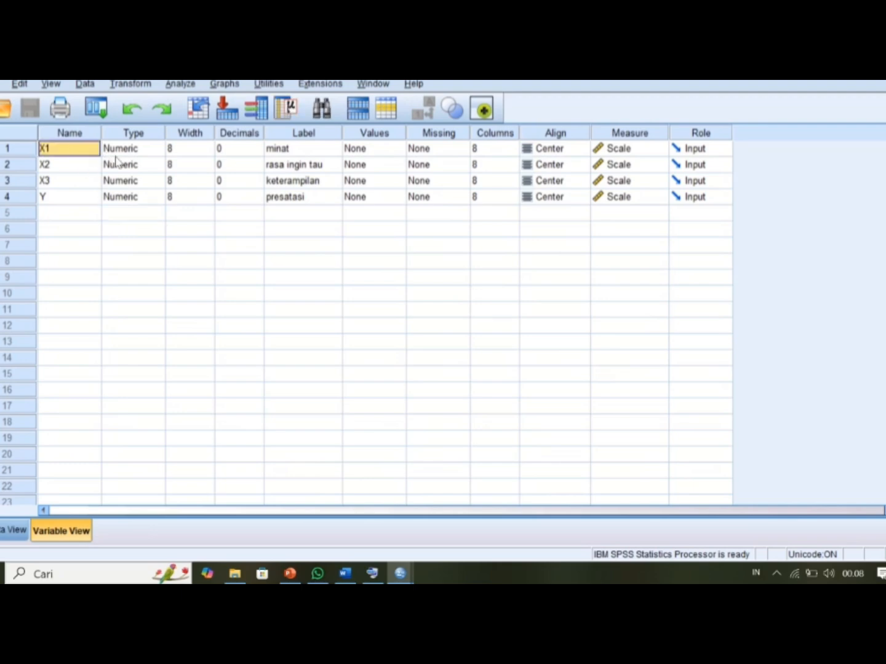
left_click(283, 155)
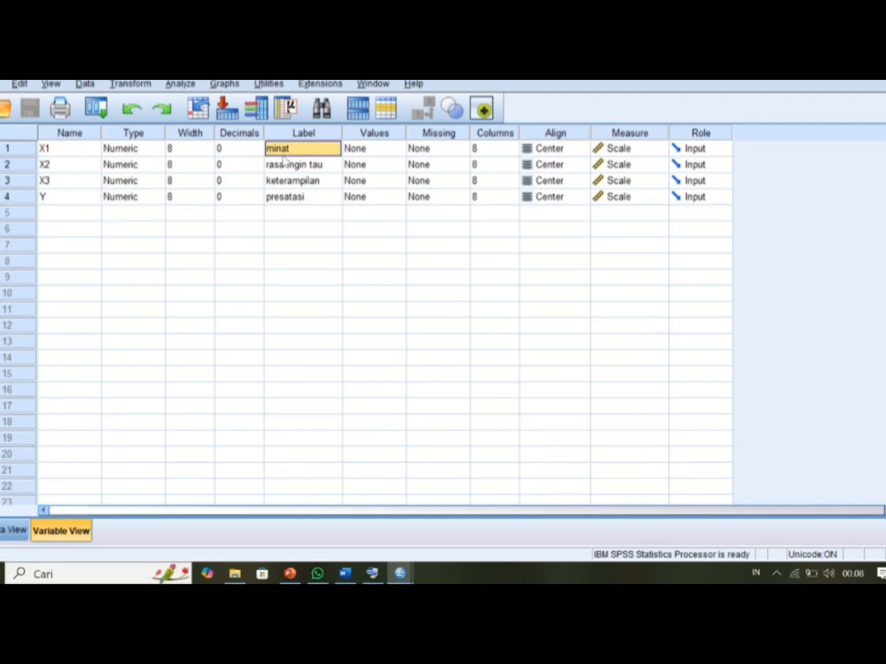
left_click(74, 172)
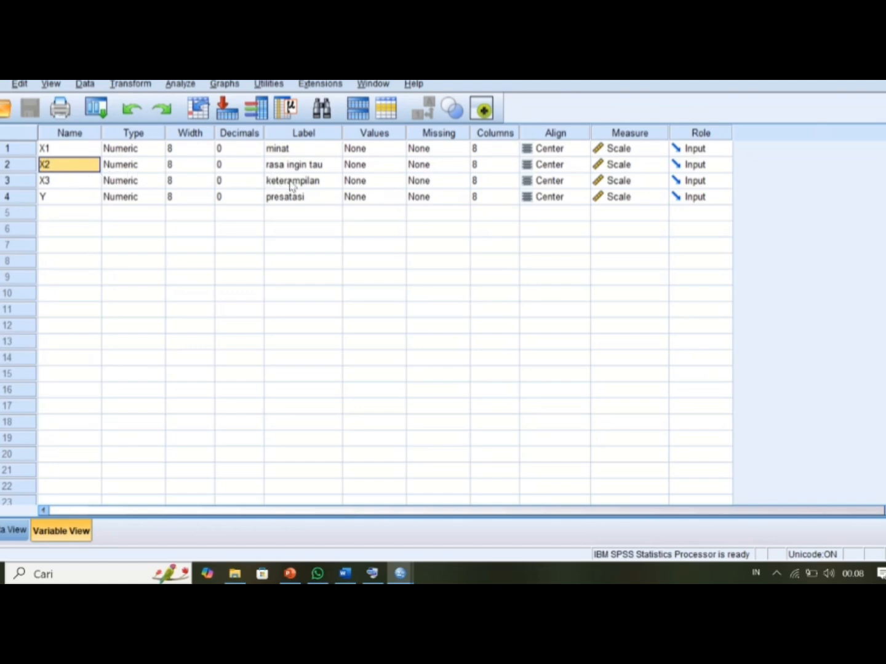
left_click(74, 184)
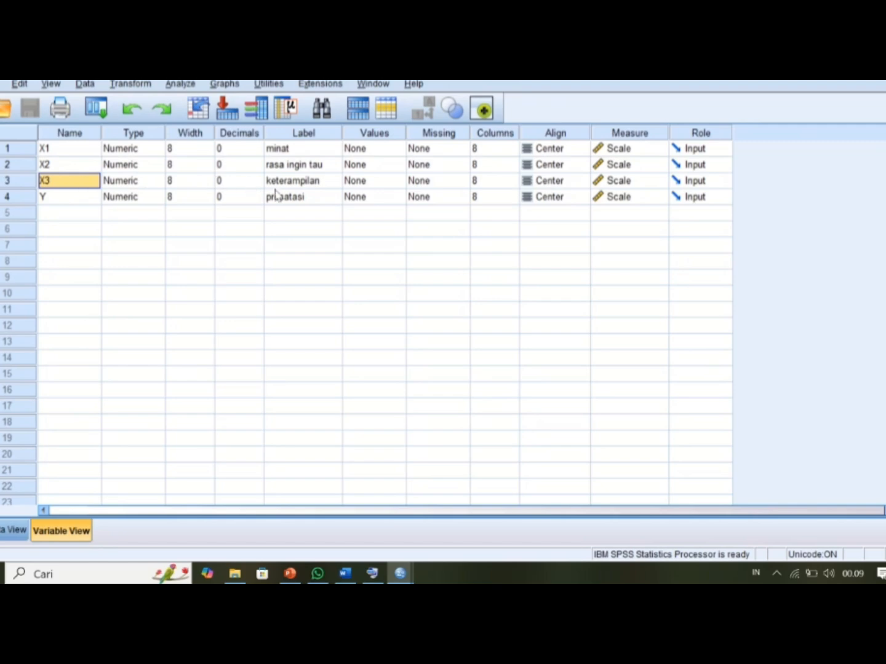
left_click(81, 201)
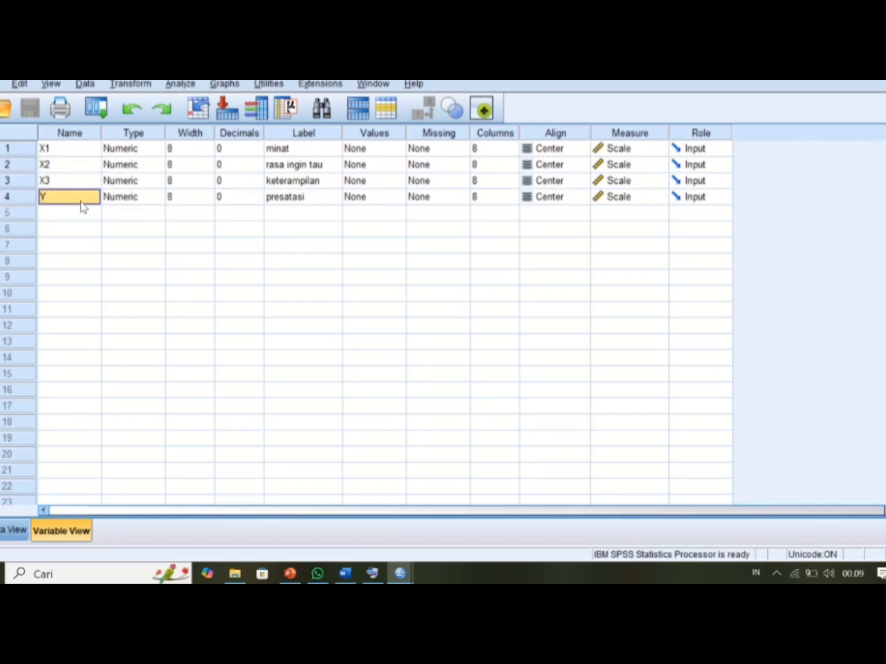
left_click(271, 203)
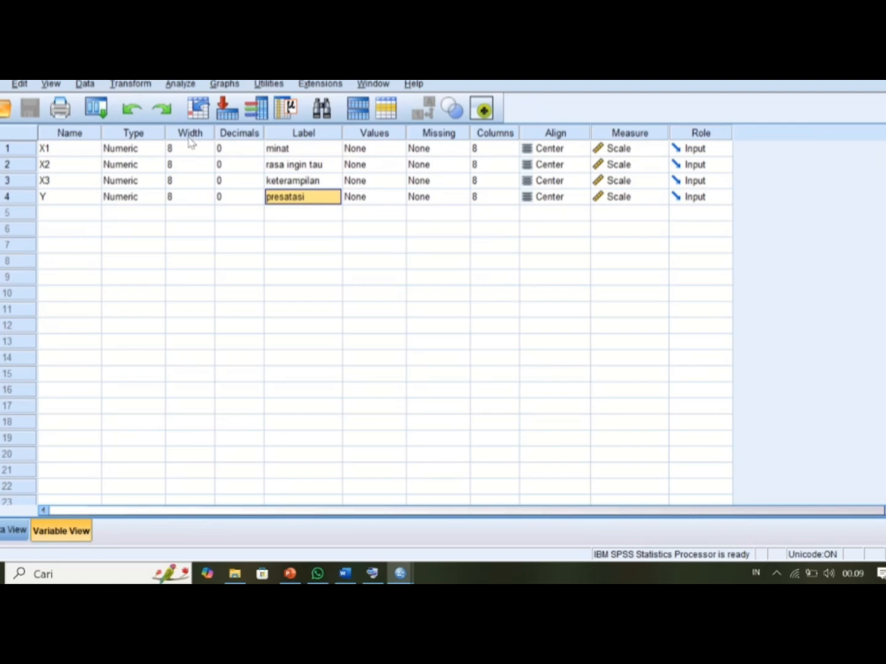
Open the Explore analysis under descriptive statistics and check that its dependent list contains minat, keterampilan, rasa ingin tau and presatasi
left_click(178, 85)
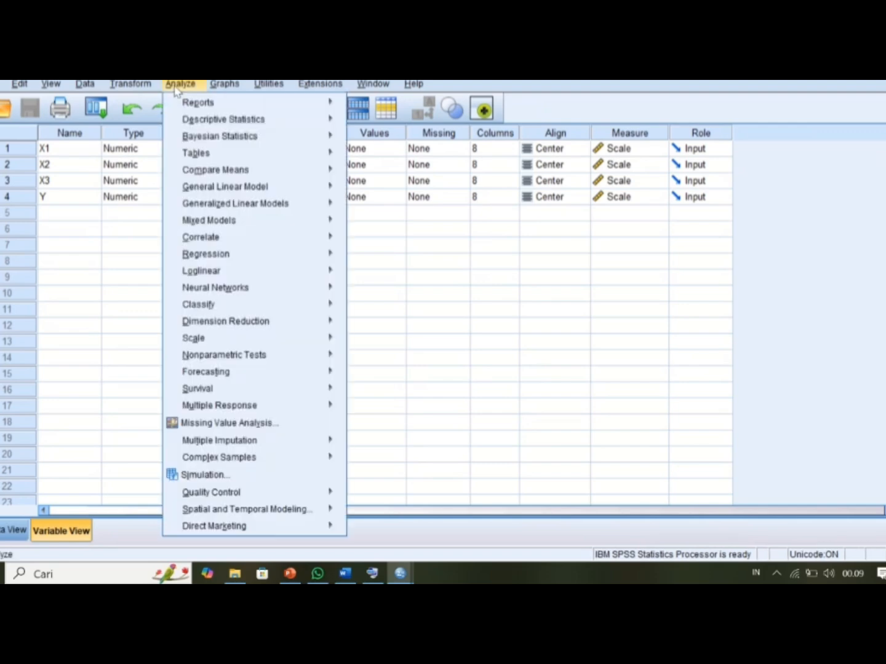
mouse_move(227, 123)
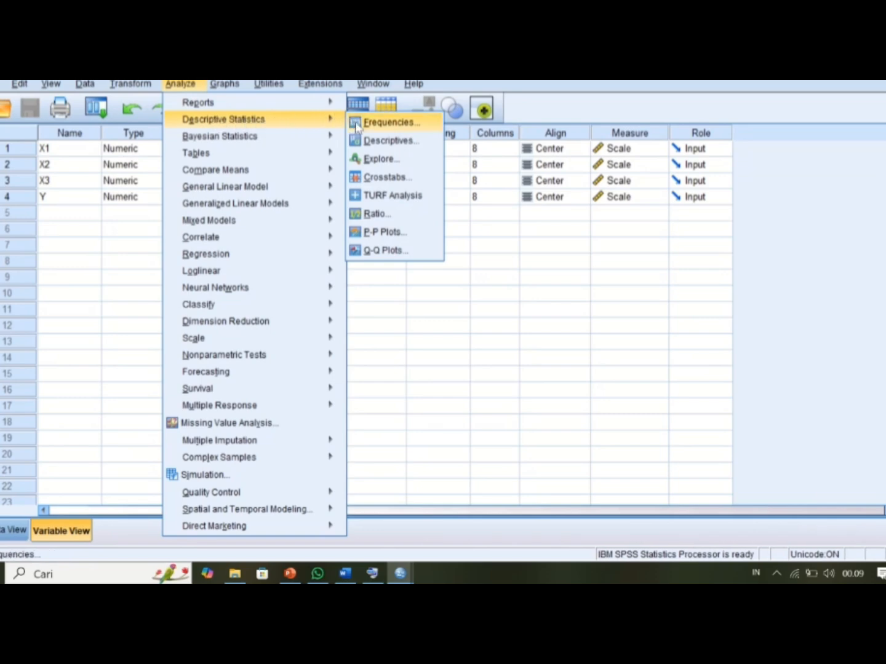
left_click(381, 159)
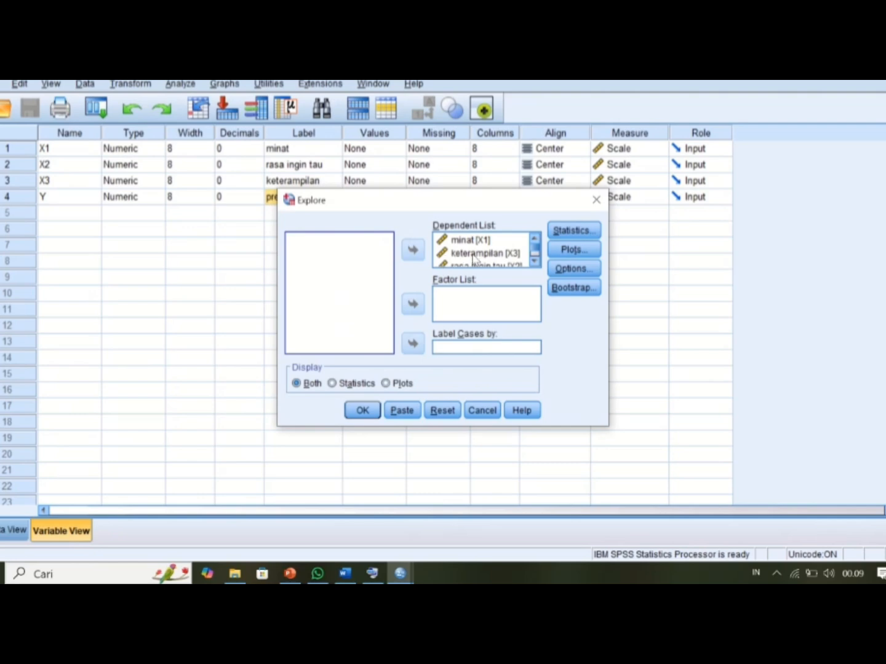
left_click(534, 262)
left_click(534, 263)
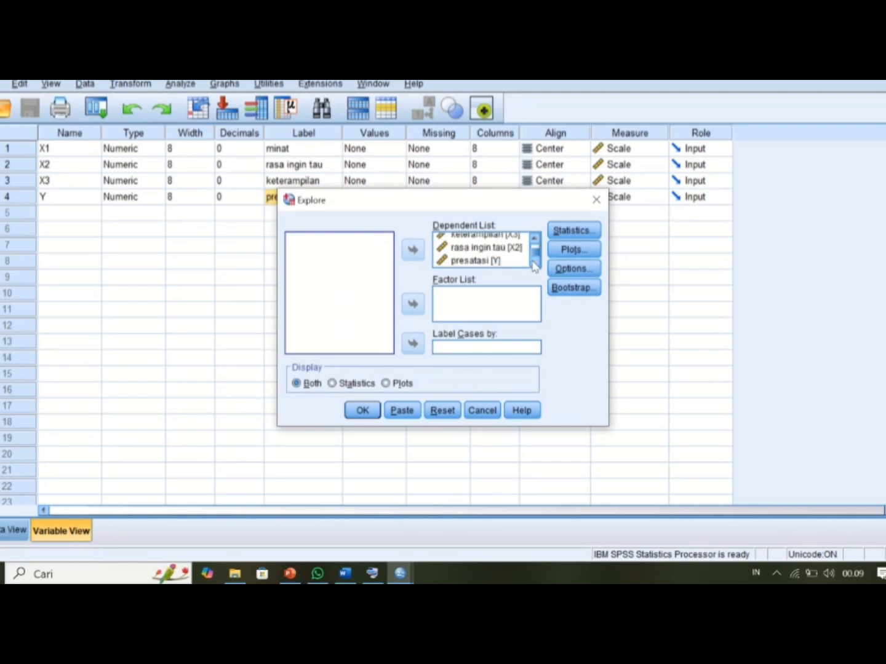
left_click_drag(536, 249, 535, 240)
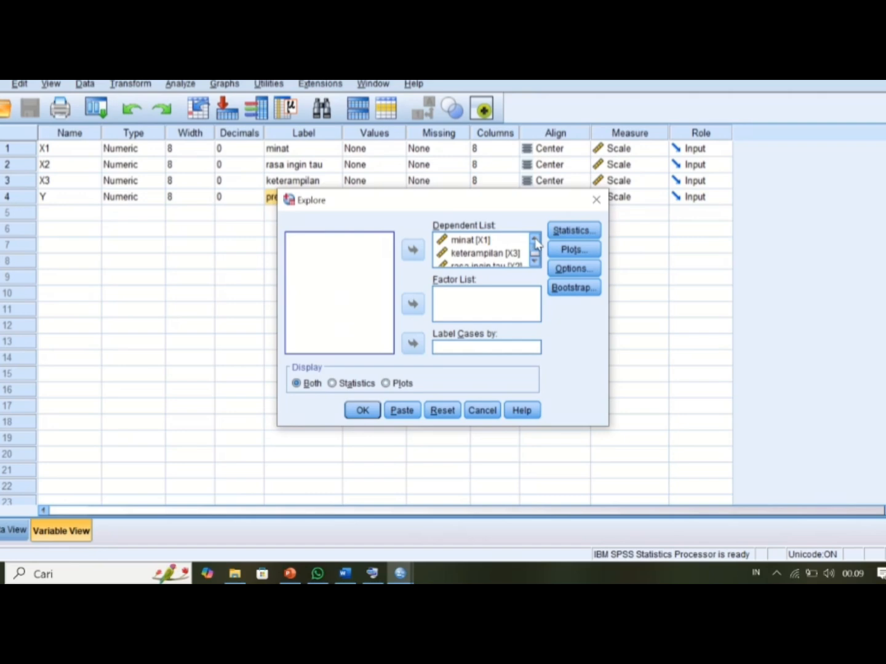
left_click(535, 262)
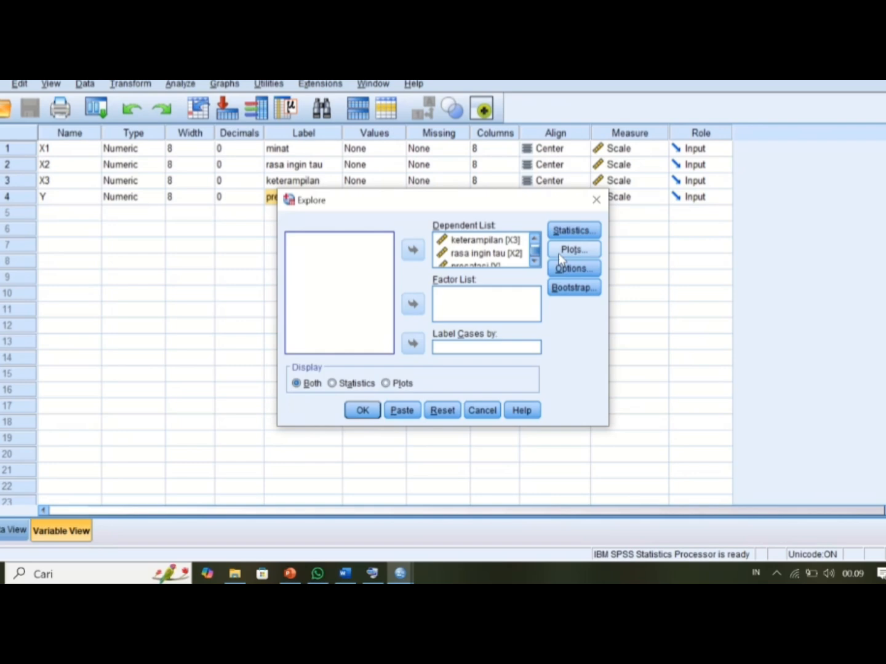
Keep normality plots with tests enabled in the Explore plot options and run the analysis
left_click(563, 250)
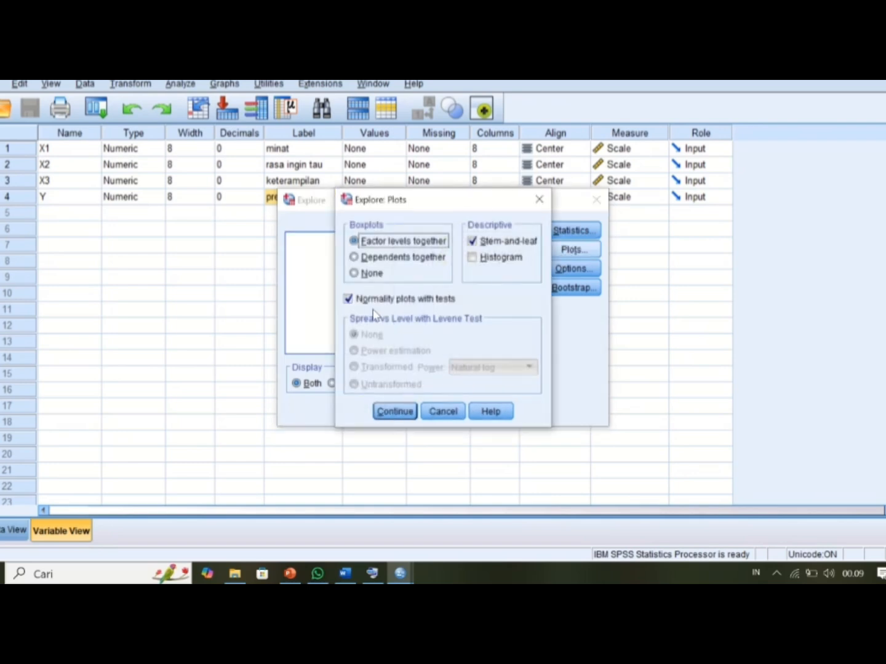
left_click(352, 307)
left_click(352, 307)
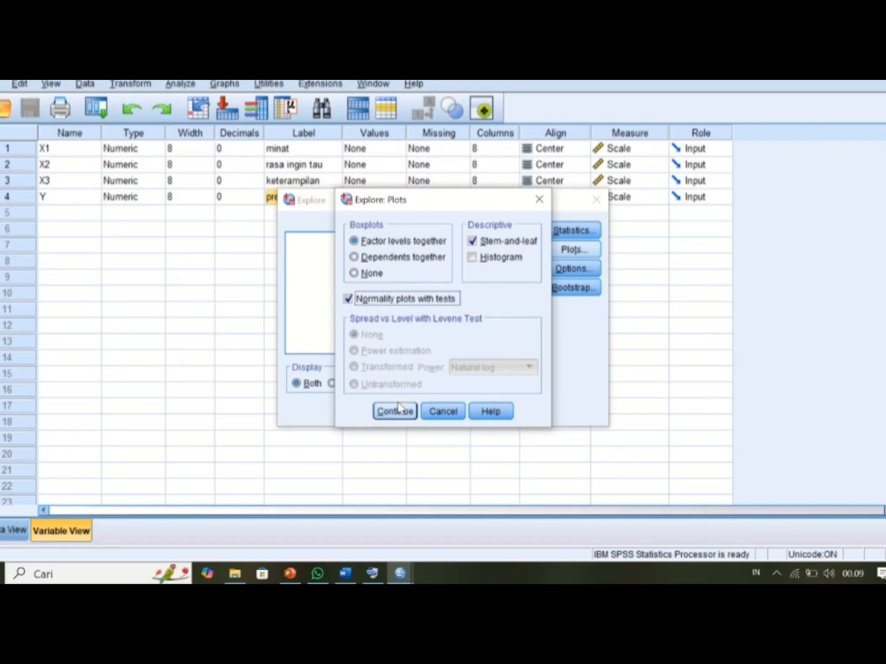
left_click(396, 411)
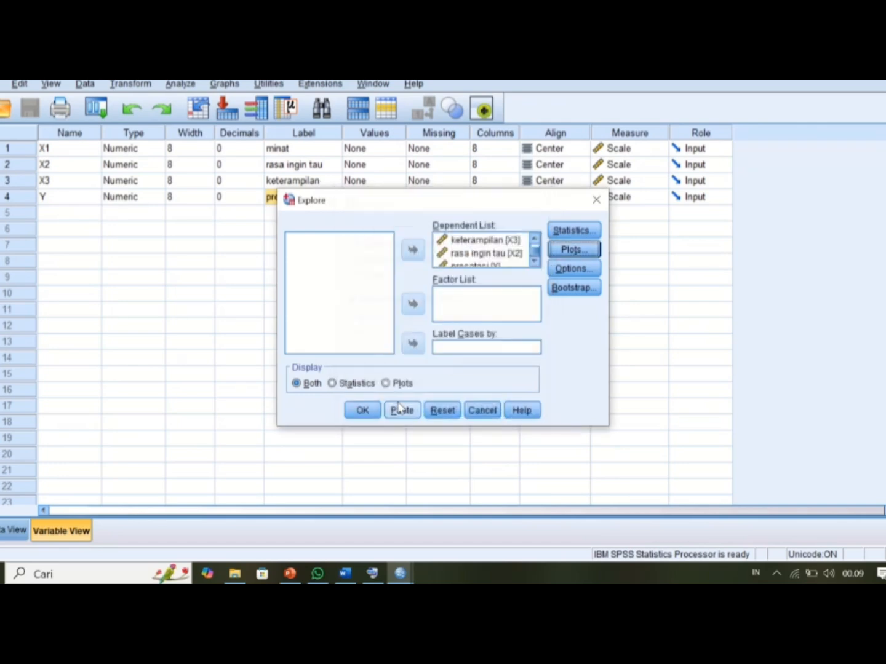
left_click(366, 415)
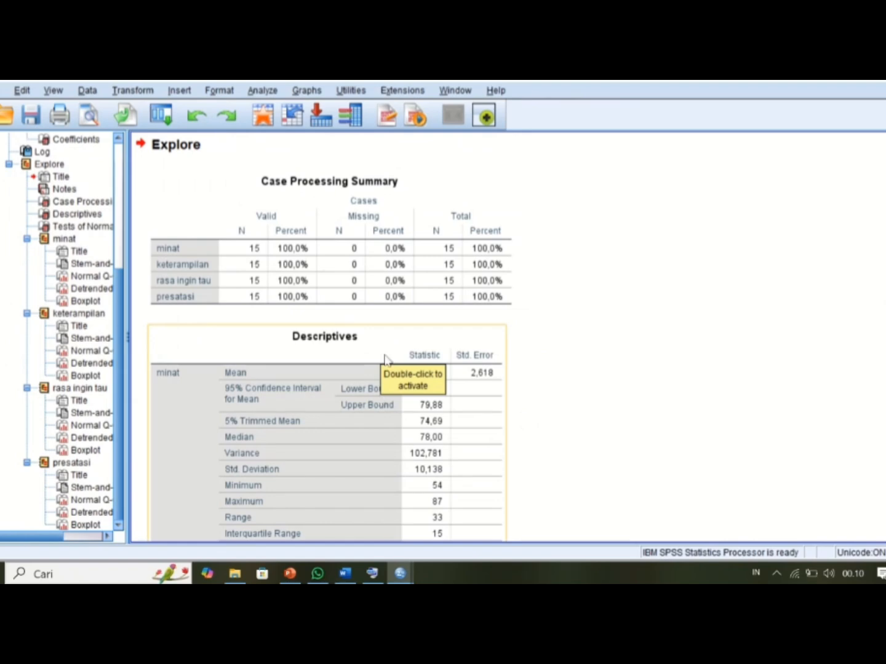
Examine the Tests of Normality table in the Explore output, including its Shapiro-Wilk columns for all four variables
scroll(424, 431, "down", 10)
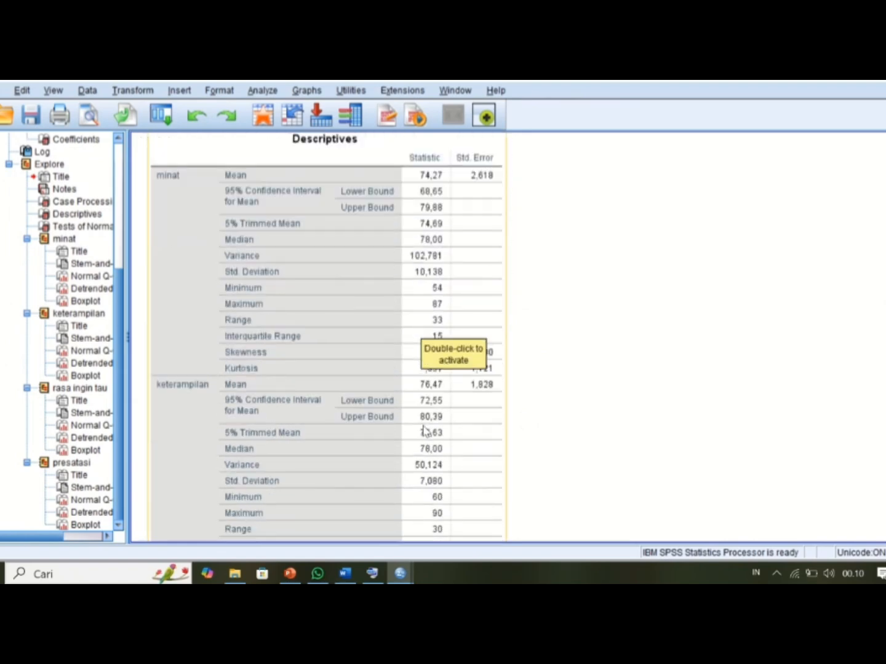
scroll(425, 431, "down", 10)
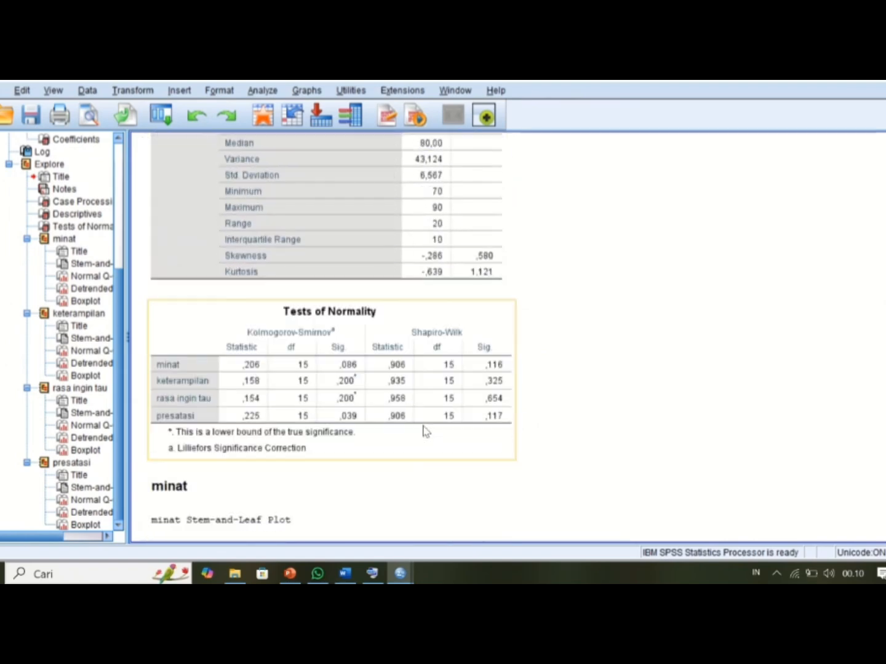
left_click(379, 412)
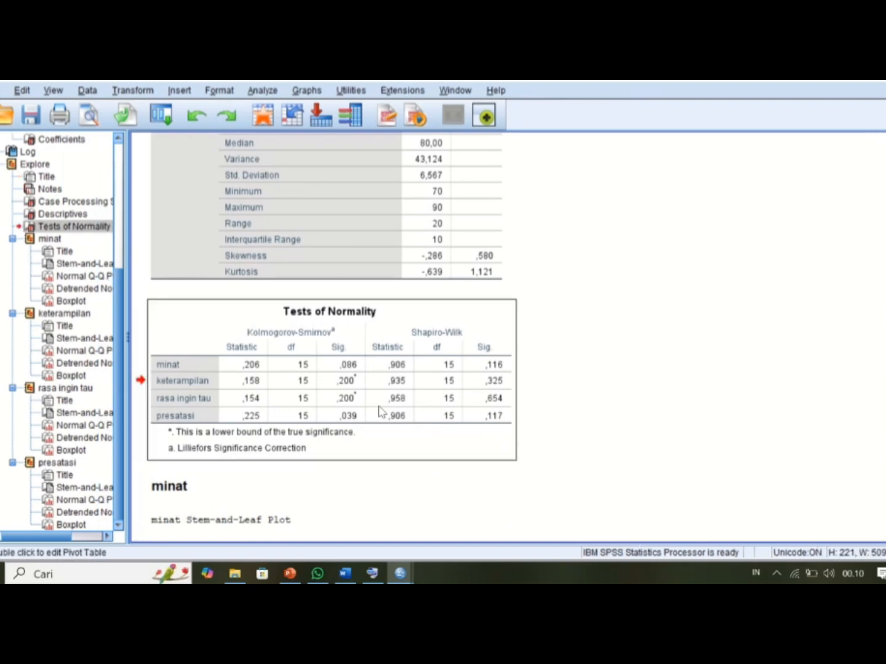
scroll(383, 400, "down", 2)
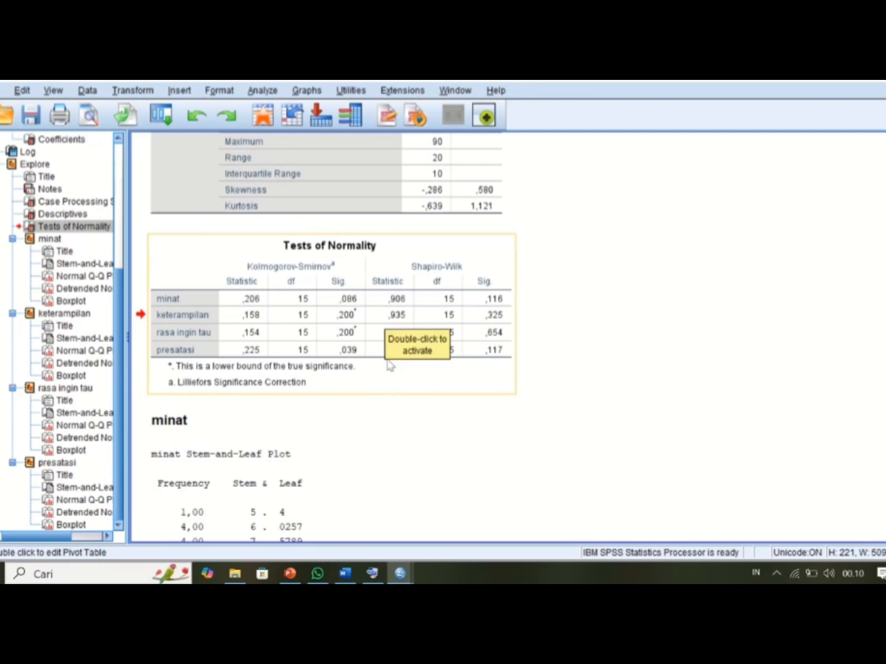
left_click(464, 266)
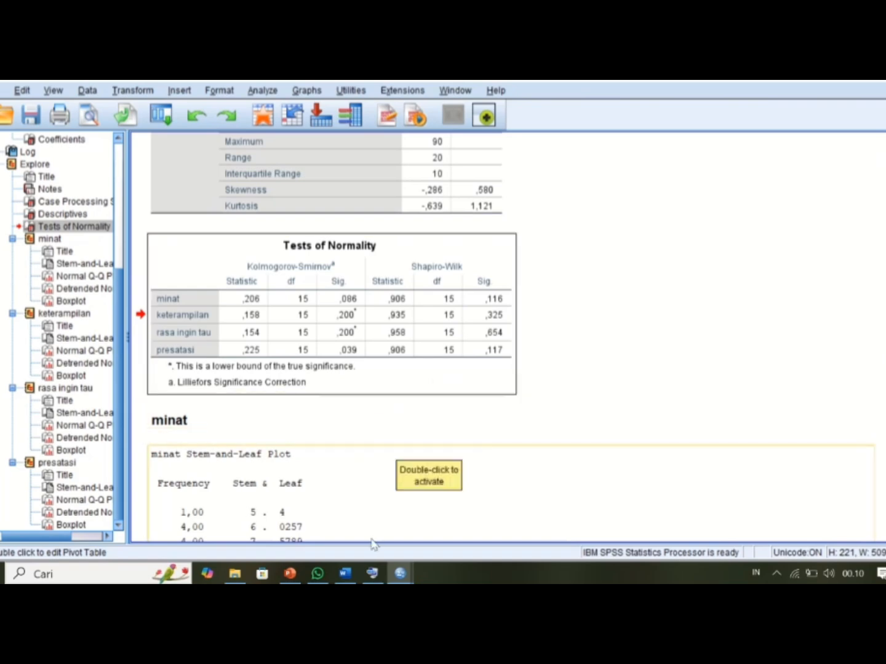
Switch to the Word document and review the Tests of Normality table and the Shapiro-Wilk decision under Output SPSS
left_click(345, 575)
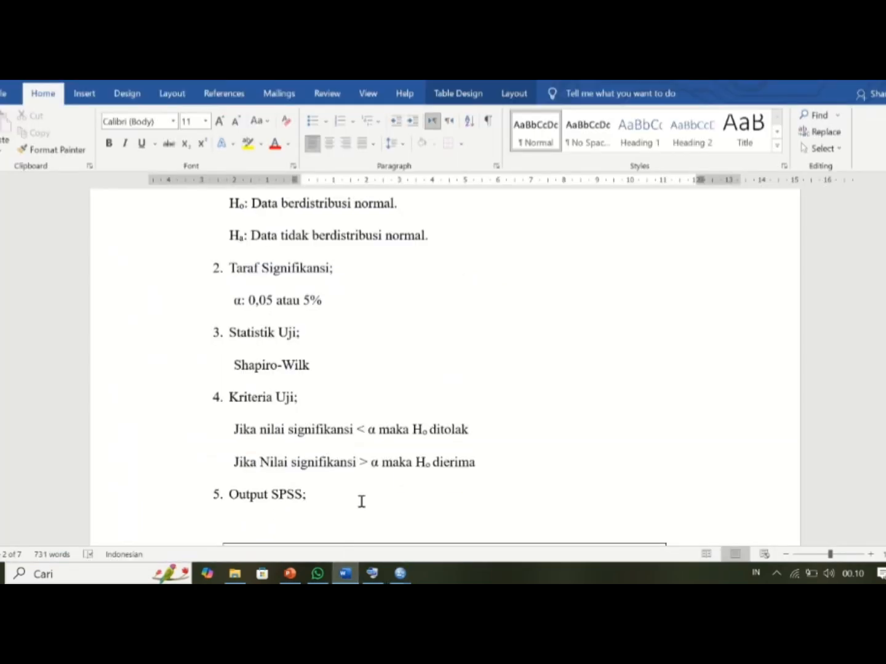
scroll(362, 501, "down", 3)
scroll(362, 502, "down", 5)
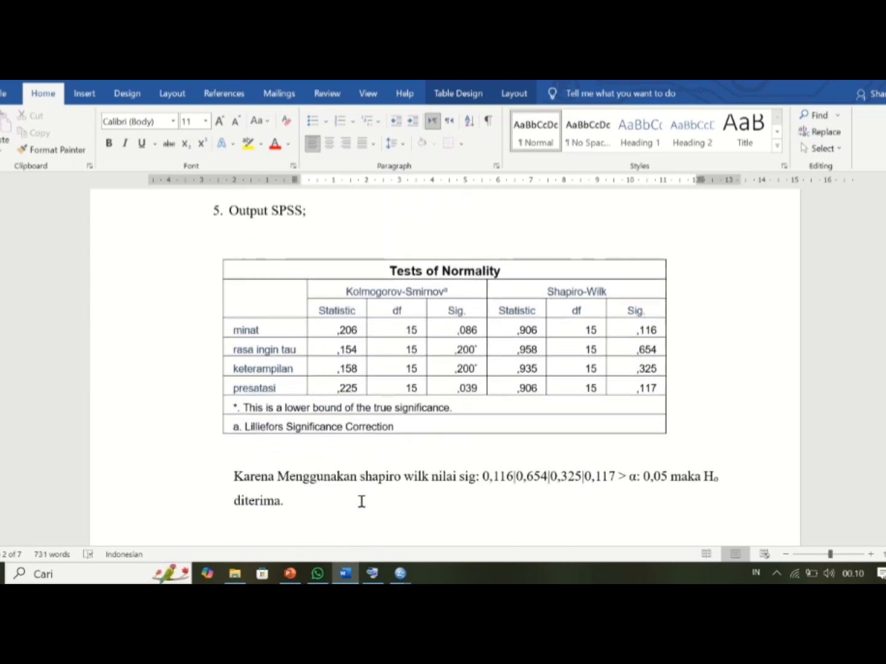
scroll(362, 501, "down", 1)
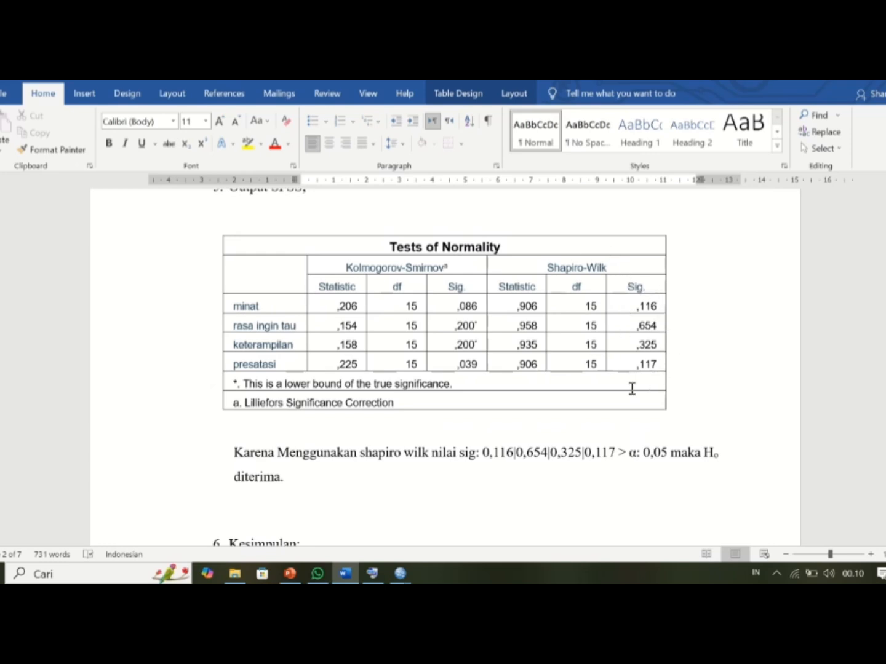
scroll(612, 401, "down", 1)
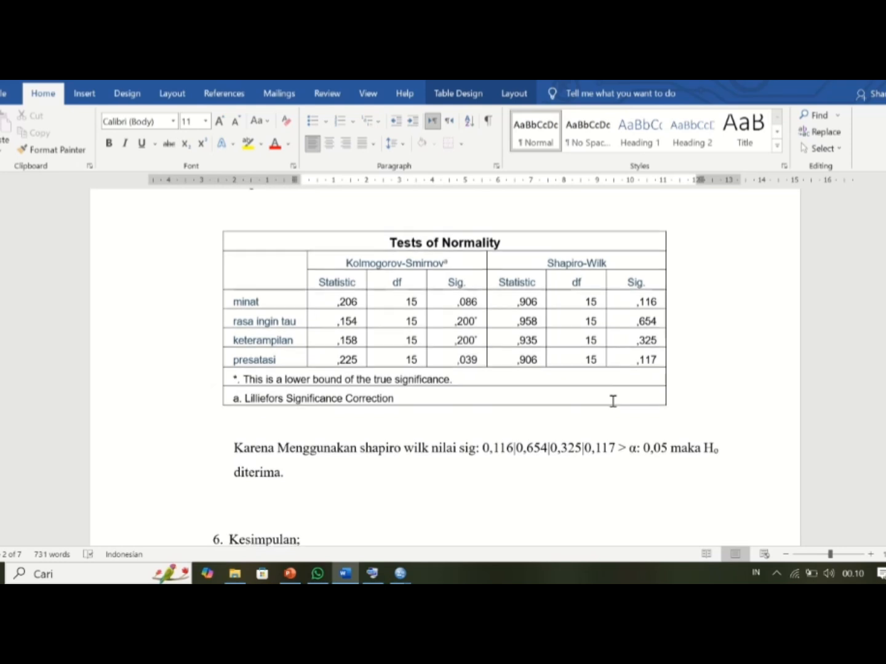
scroll(613, 401, "down", 1)
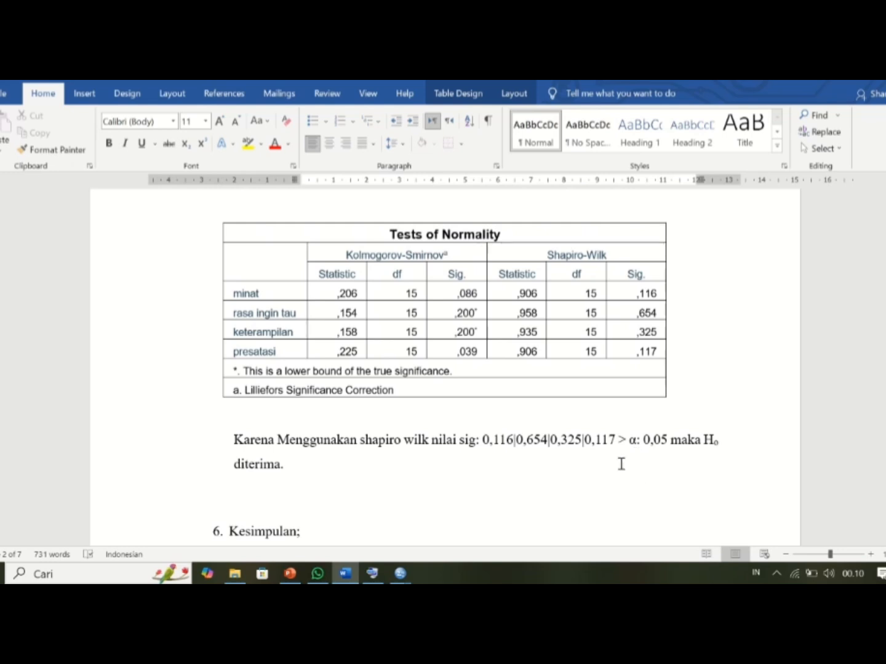
left_click(308, 464)
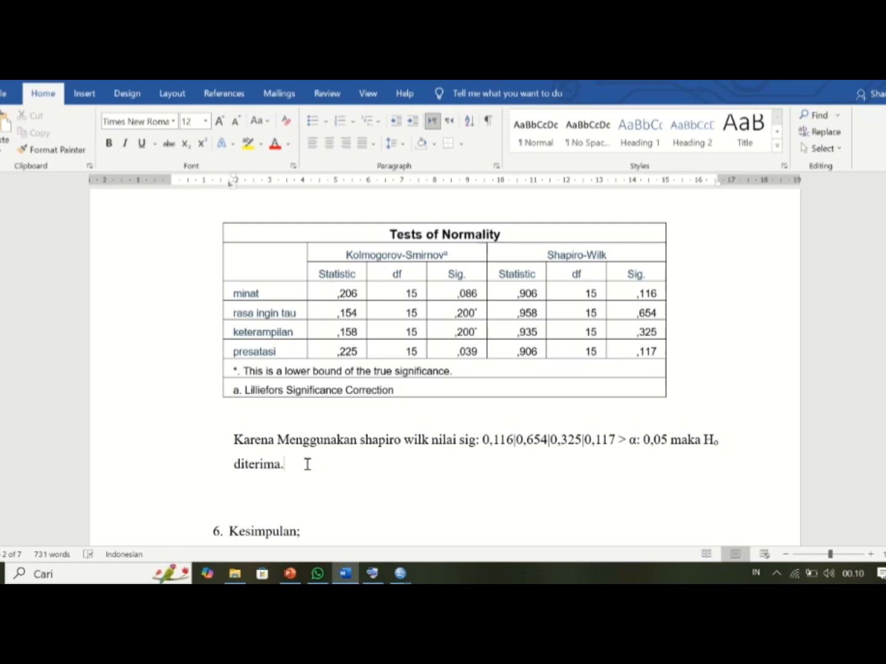
Read the Kesimpulan section of the normality test and highlight its concluding sentence
scroll(308, 465, "down", 2)
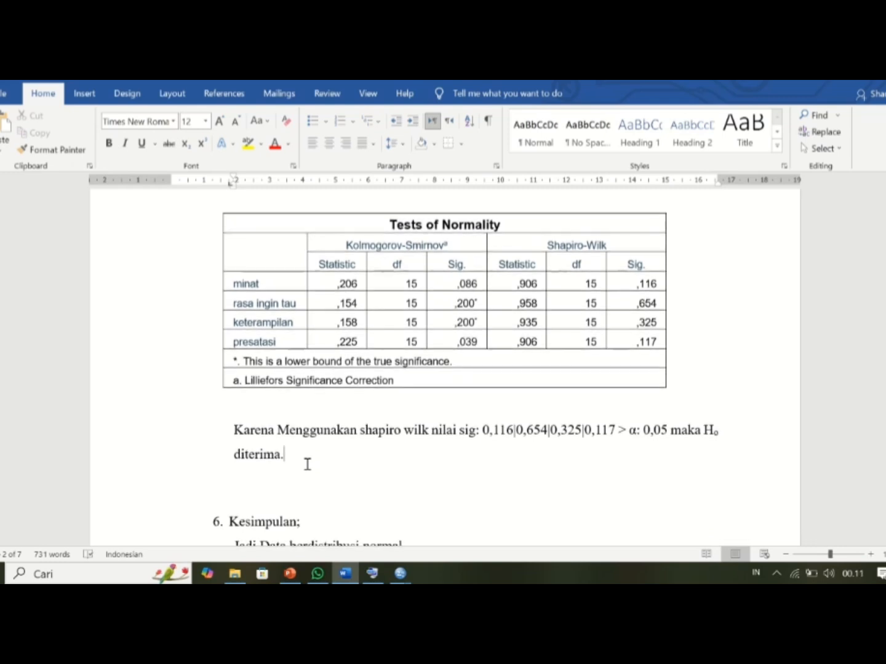
scroll(307, 465, "down", 4)
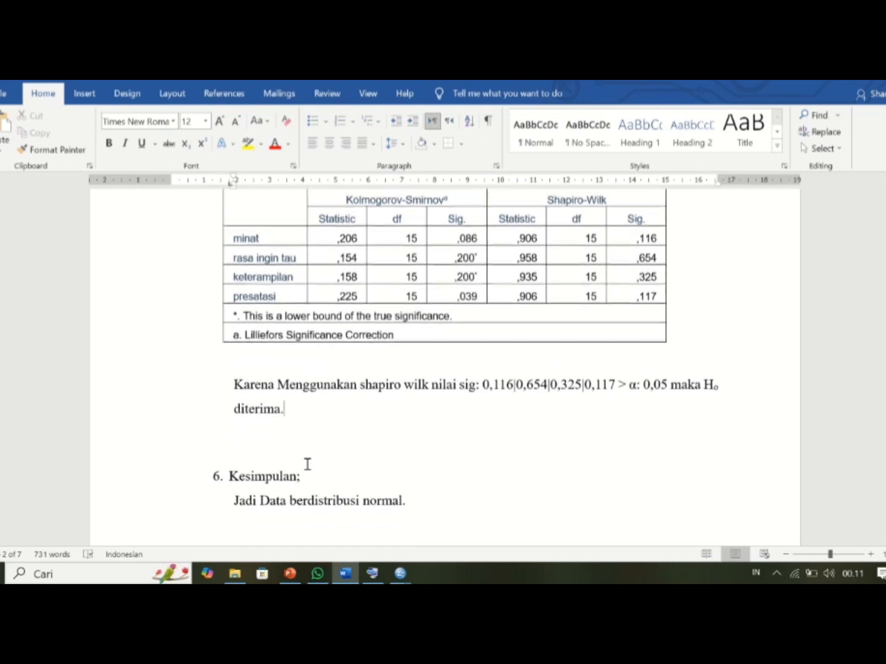
scroll(307, 464, "down", 1)
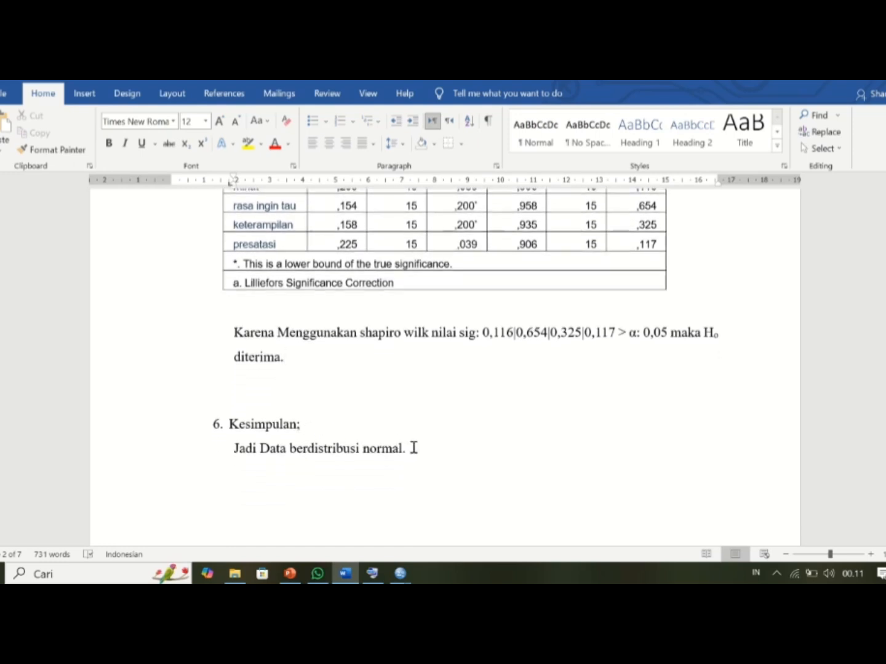
left_click_drag(378, 448, 239, 455)
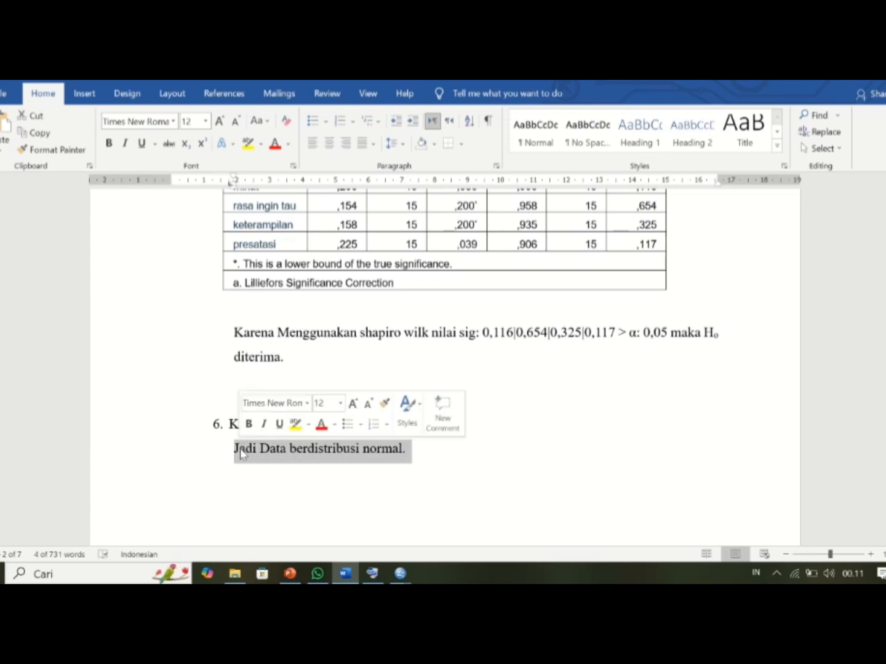
left_click(333, 477)
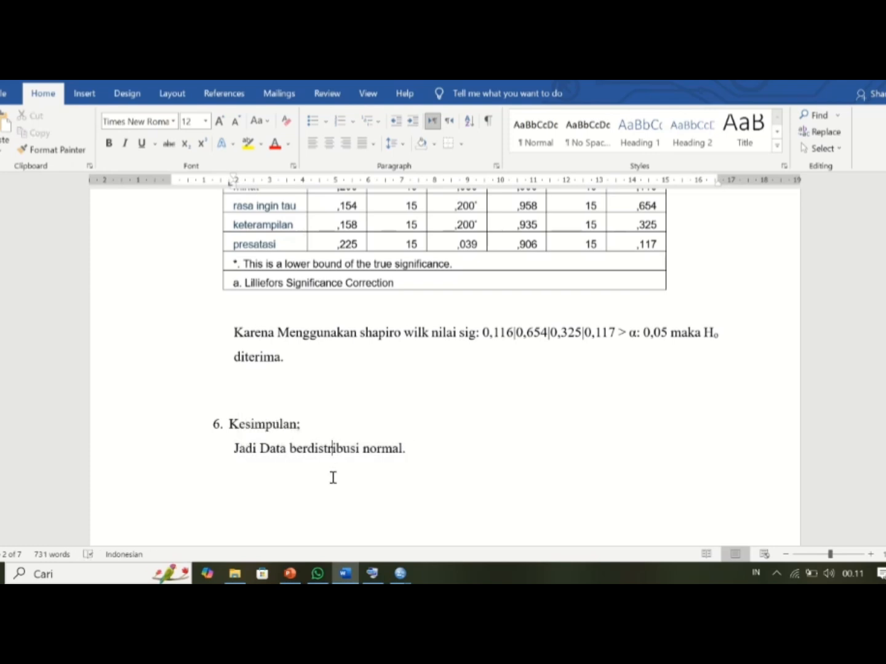
Revisit exercise questions a to c, and go to the linearity test solution on page 3
scroll(333, 478, "up", 5)
scroll(332, 477, "up", 10)
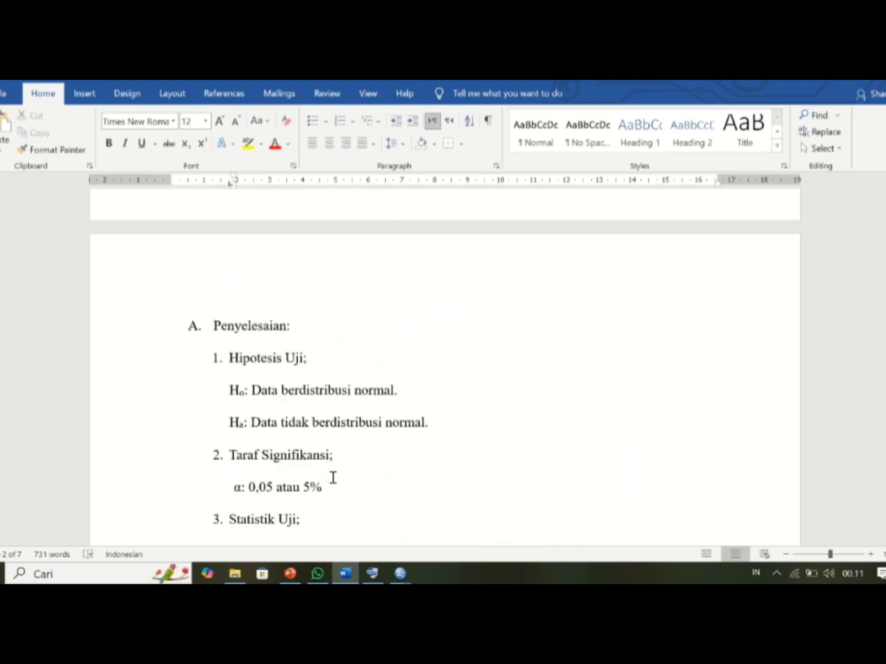
scroll(333, 478, "down", 1)
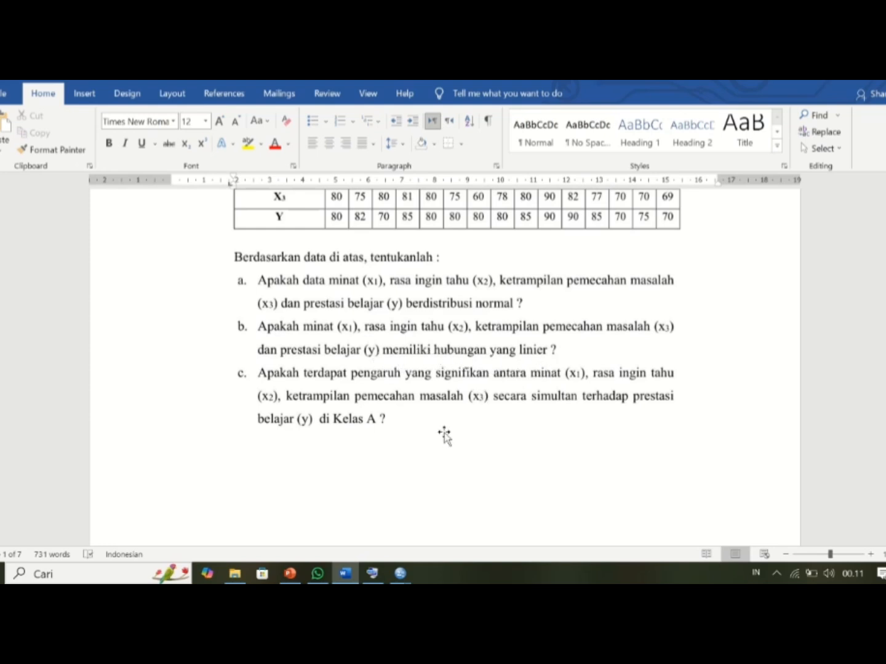
scroll(444, 435, "down", 15)
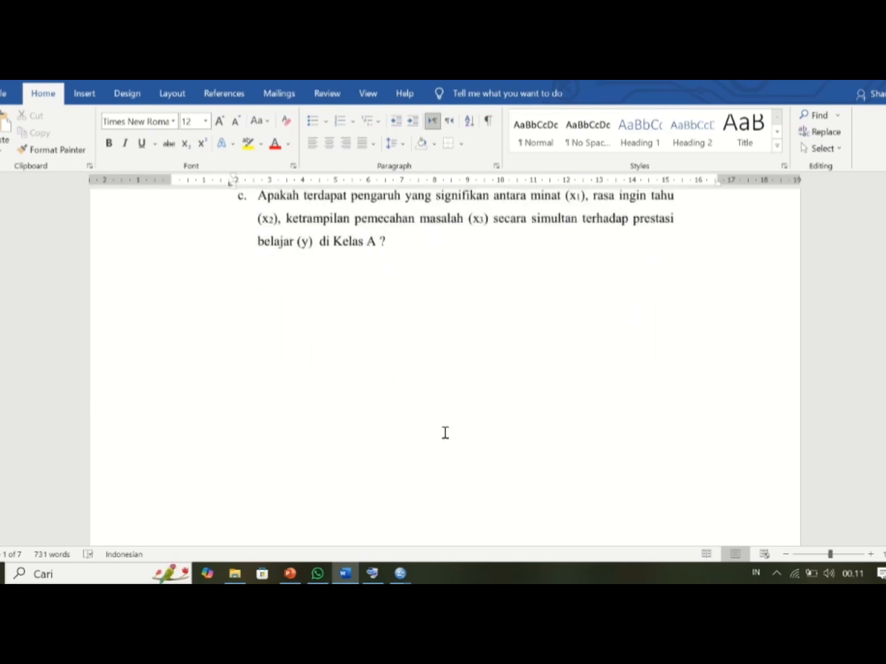
scroll(446, 433, "down", 15)
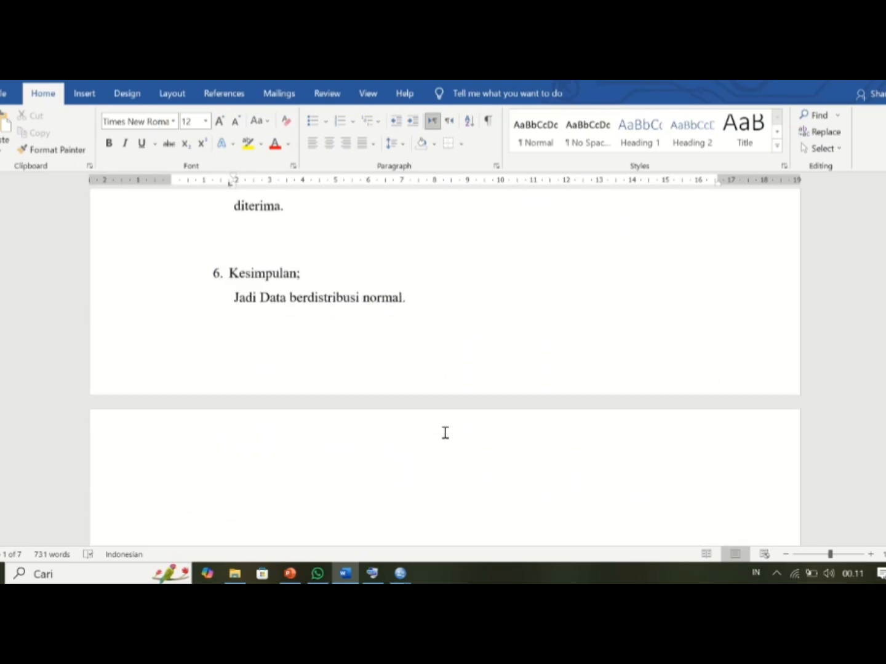
scroll(446, 433, "down", 3)
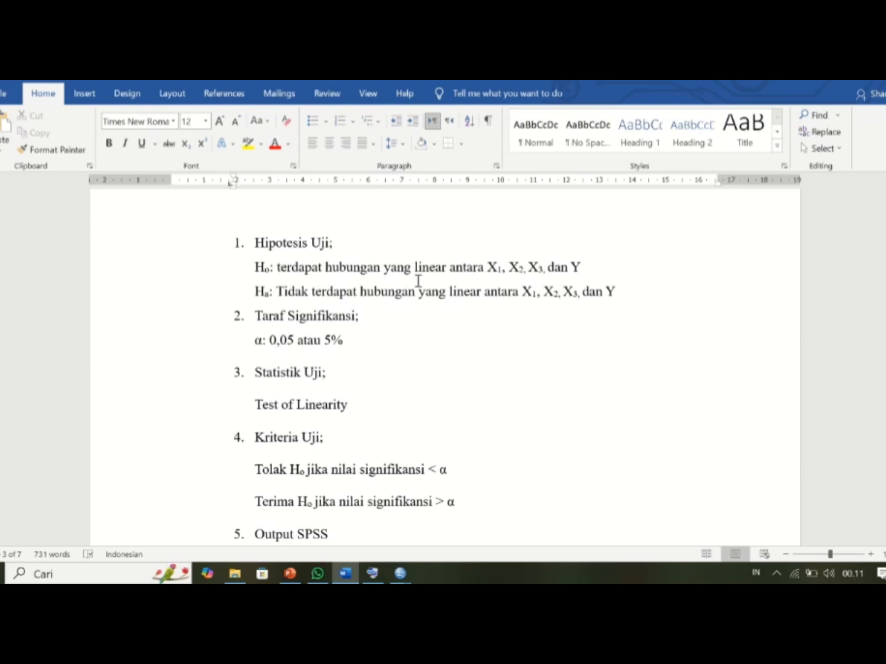
Read the linearity test's hypotheses, significance level, test statistic and decision criteria
left_click(251, 269)
left_click(347, 344)
scroll(347, 345, "down", 1)
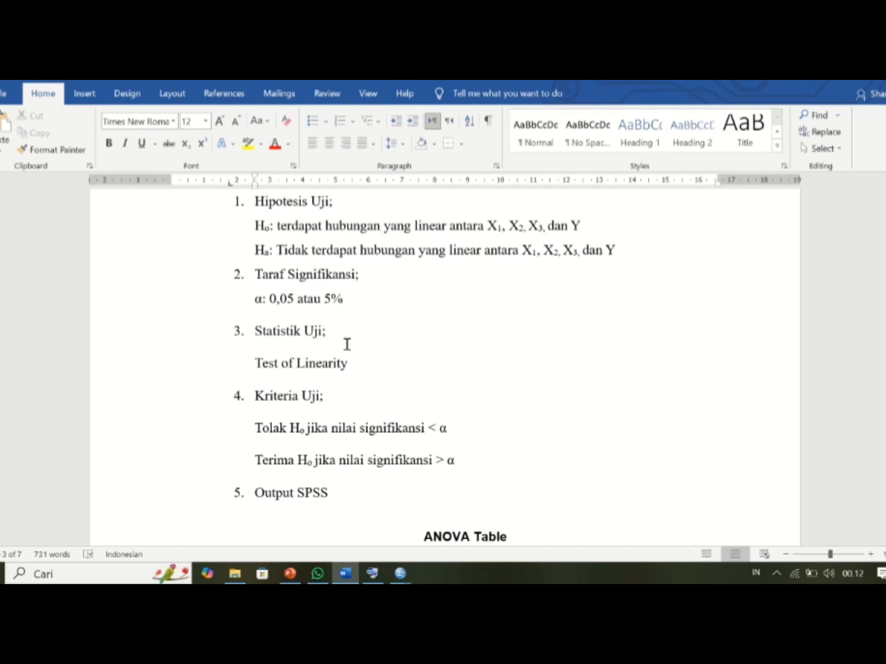
left_click(252, 366)
scroll(252, 367, "down", 1)
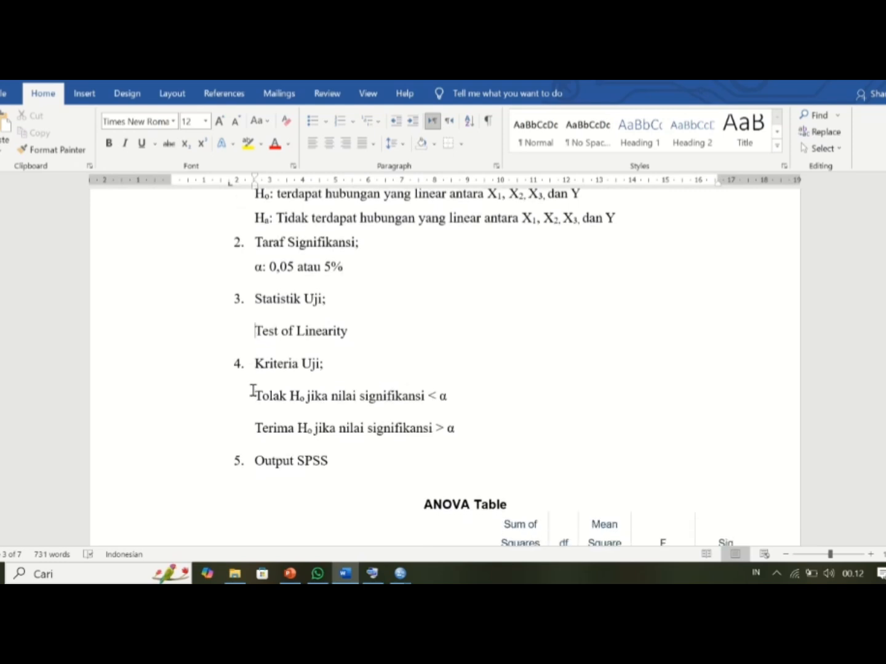
left_click(253, 390)
scroll(253, 391, "down", 1)
scroll(252, 390, "down", 1)
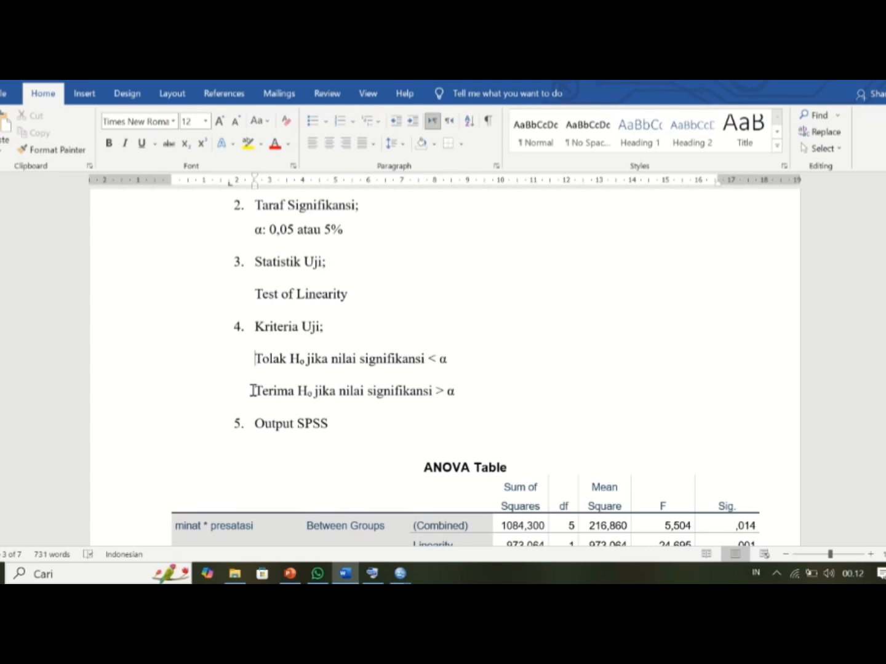
scroll(252, 390, "up", 3)
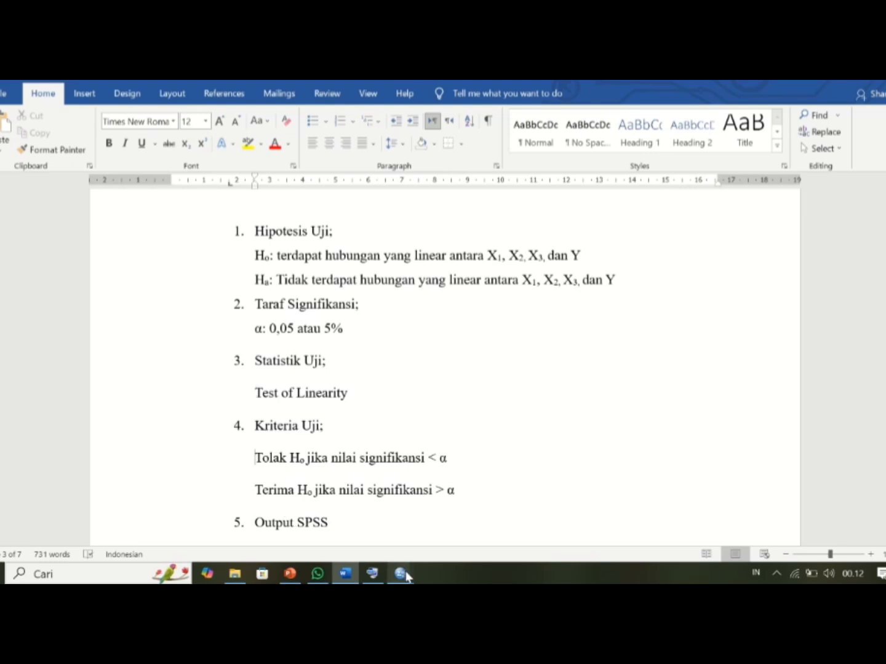
Switch to the SPSS data editor and review the case values and variable definitions of X1, X2, X3 and Y
mouse_move(406, 577)
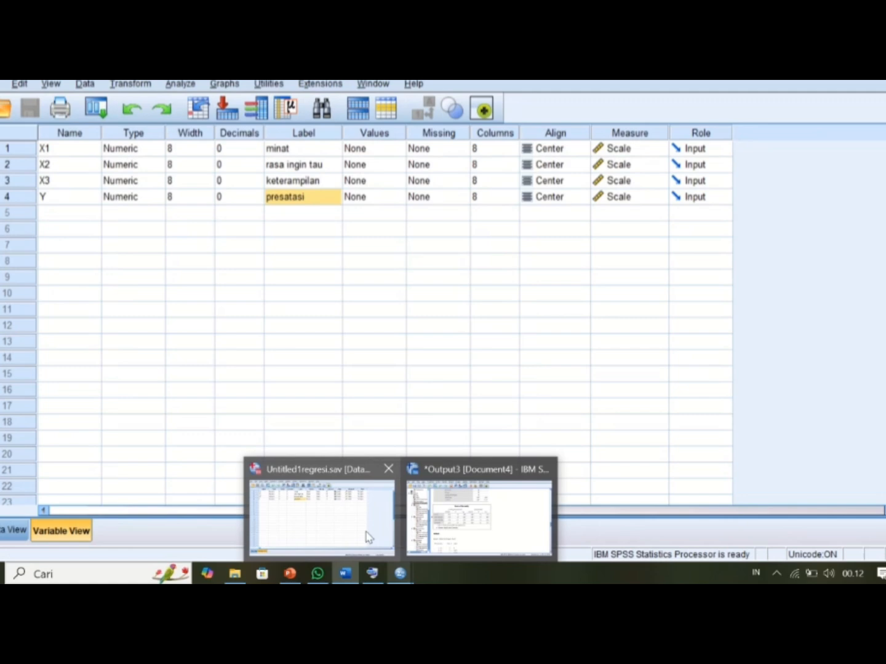
left_click(367, 533)
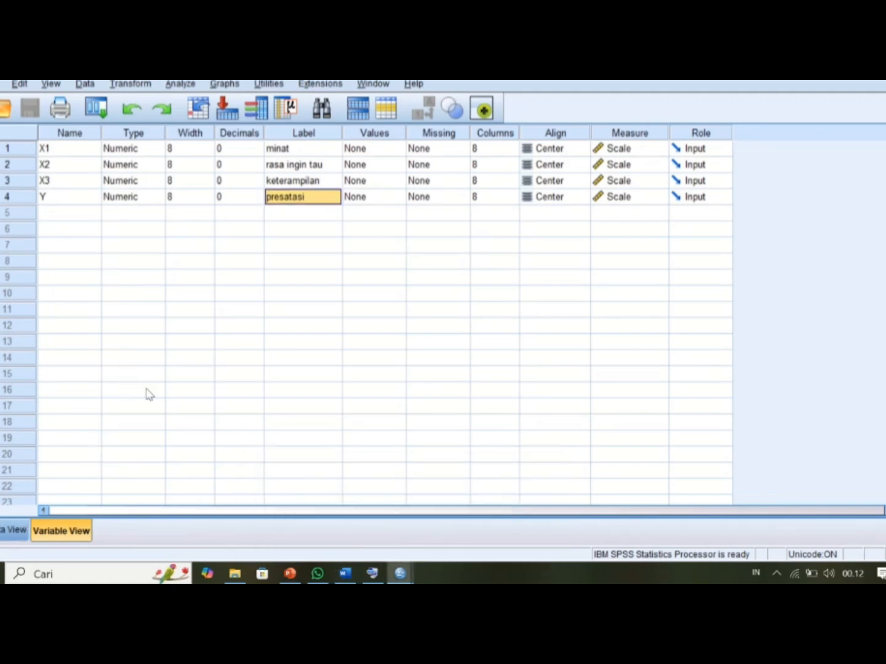
left_click(16, 530)
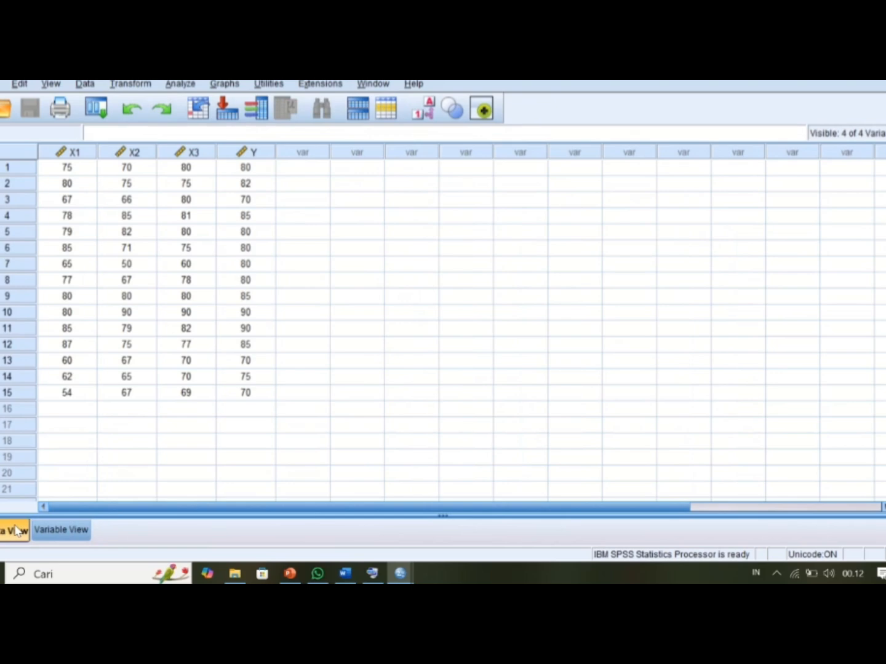
left_click(57, 530)
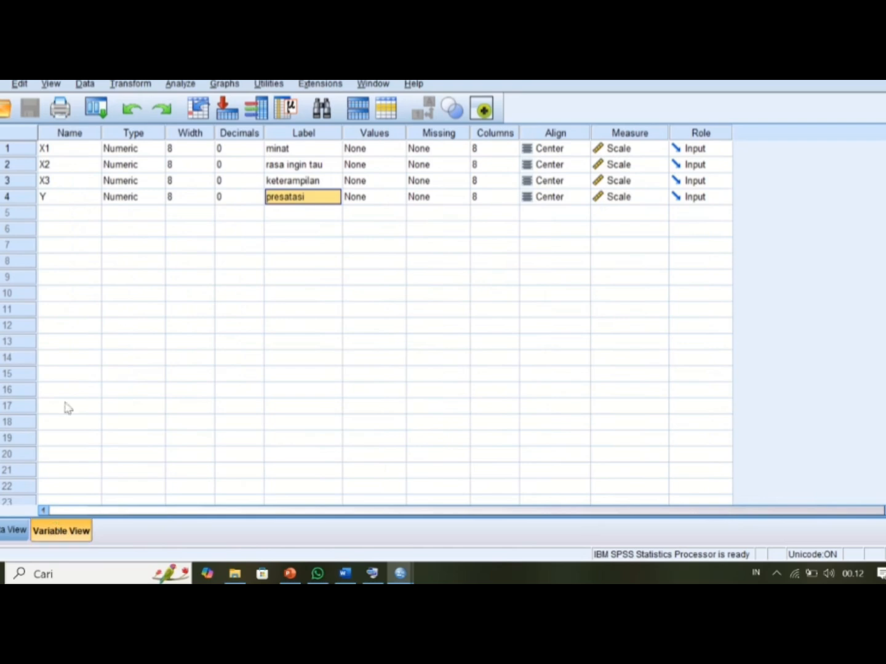
Open the Means analysis under Compare Means and check that the dependent list holds minat, rasa ingin tau and keterampilan, with presatasi in Layer 1
left_click(192, 86)
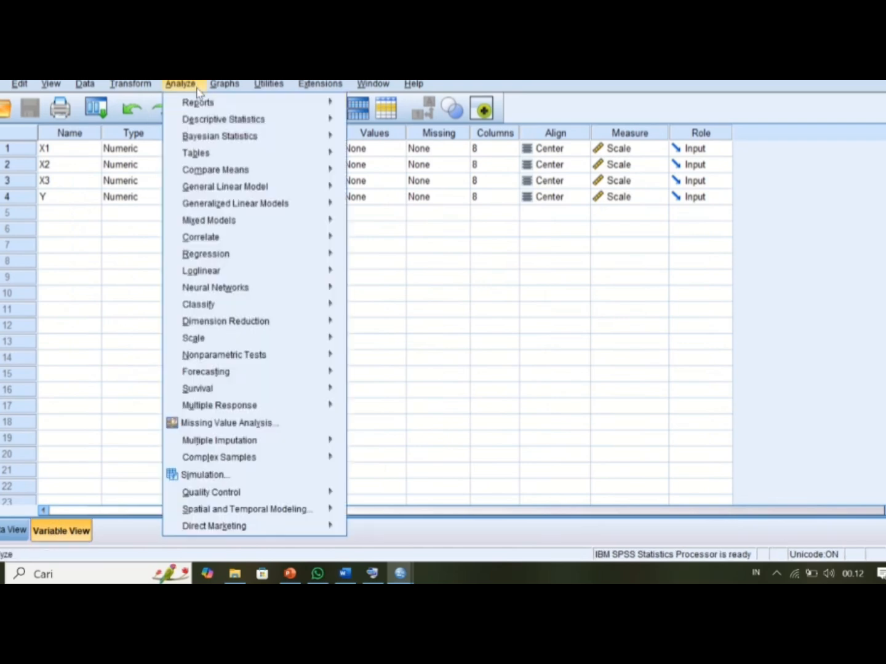
mouse_move(249, 169)
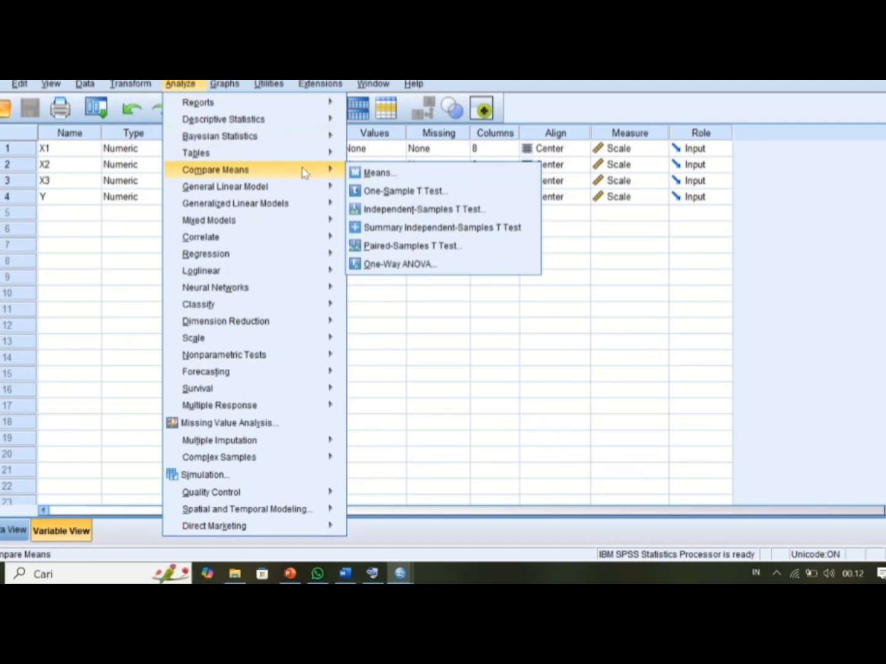
left_click(358, 175)
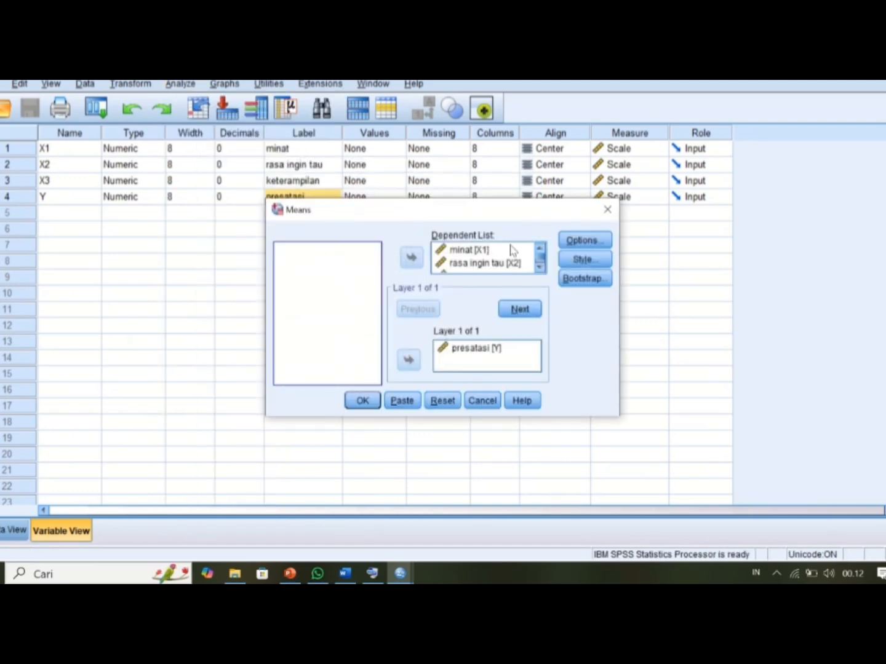
left_click(540, 269)
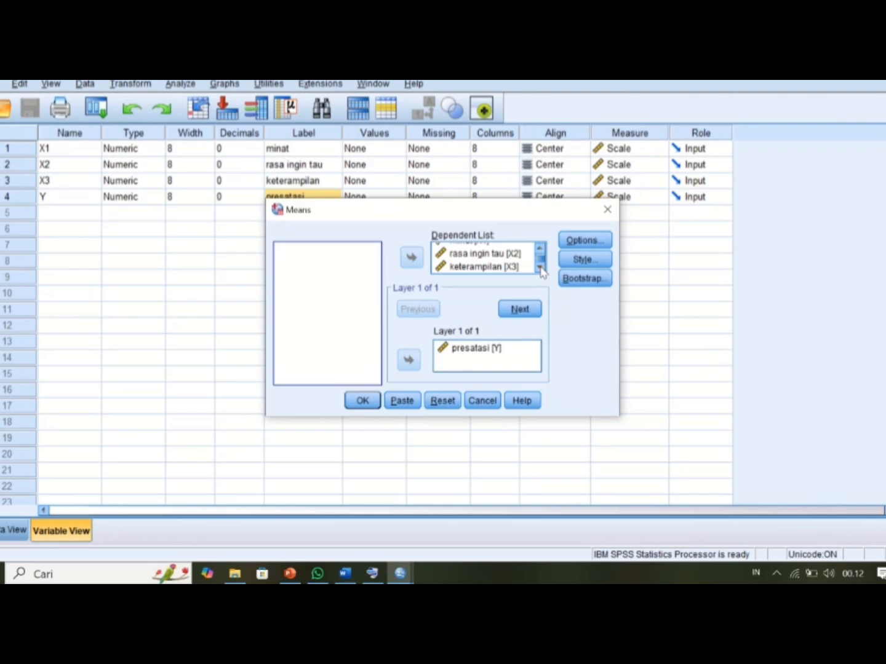
left_click(540, 249)
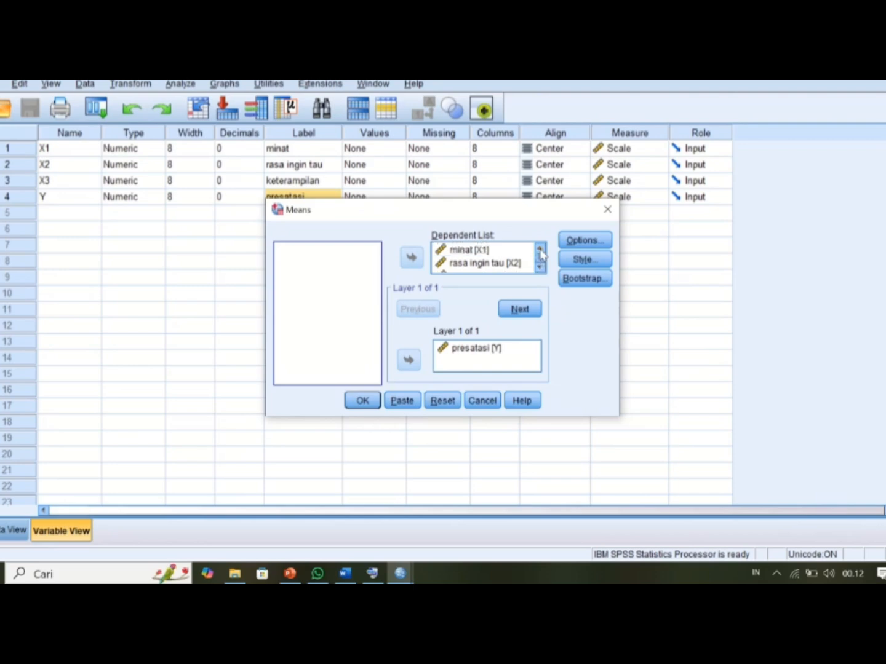
left_click(539, 269)
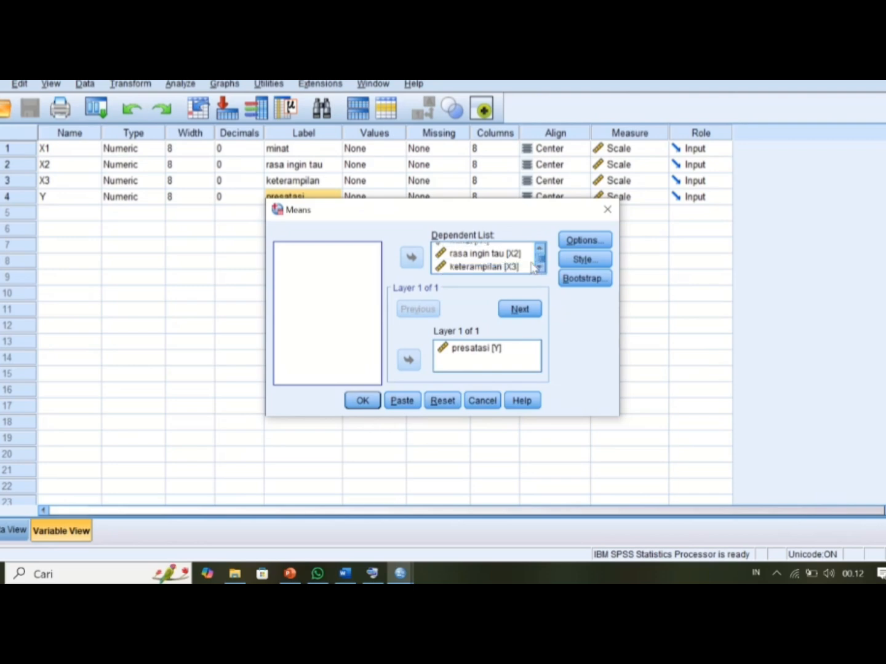
Review the dependent variables minat, rasa ingin tau and keterampilan and the Layer 1 variable presatasi in the Means setup
left_click(519, 266)
left_click(518, 266)
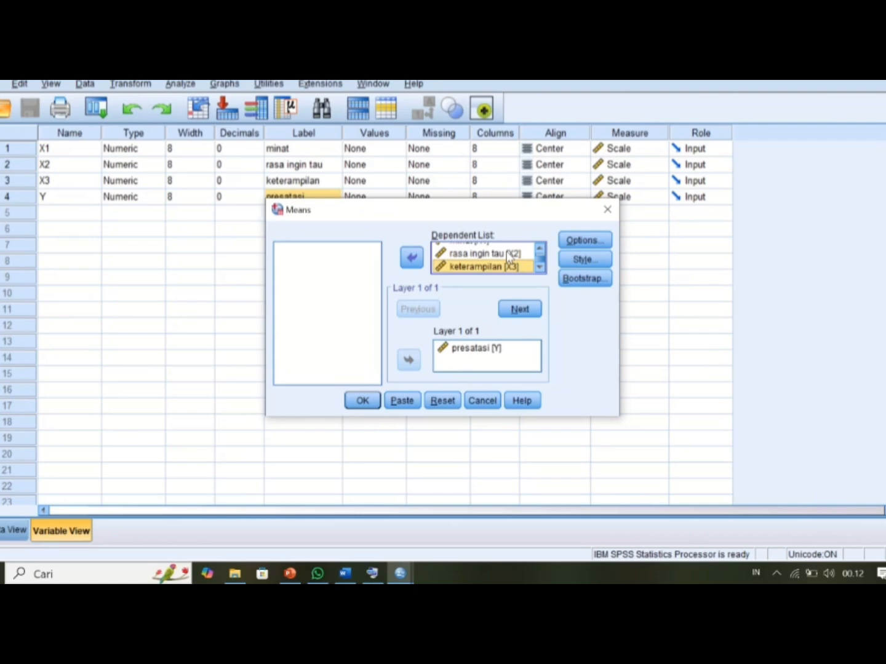
left_click(510, 254)
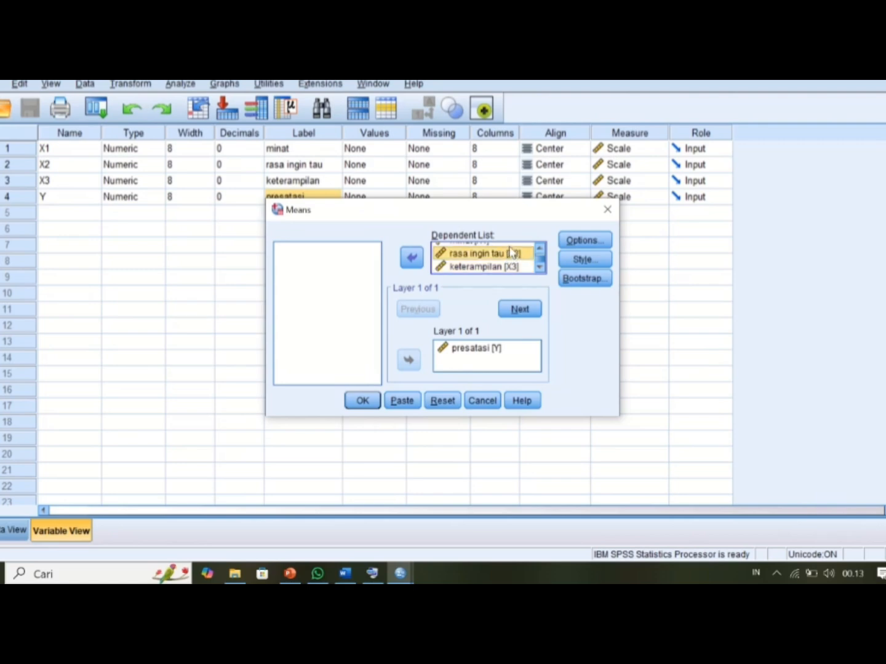
left_click(510, 245)
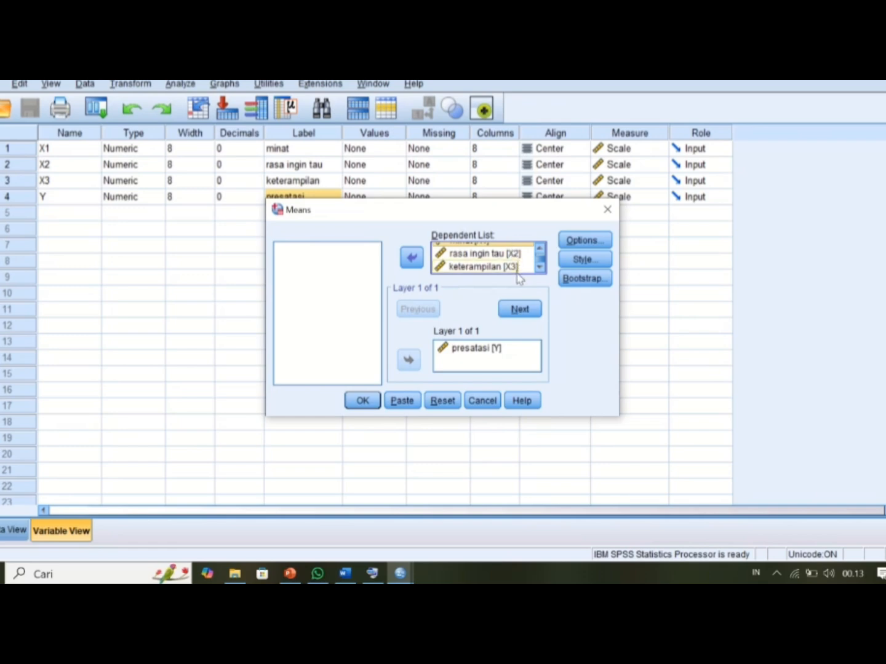
left_click(471, 357)
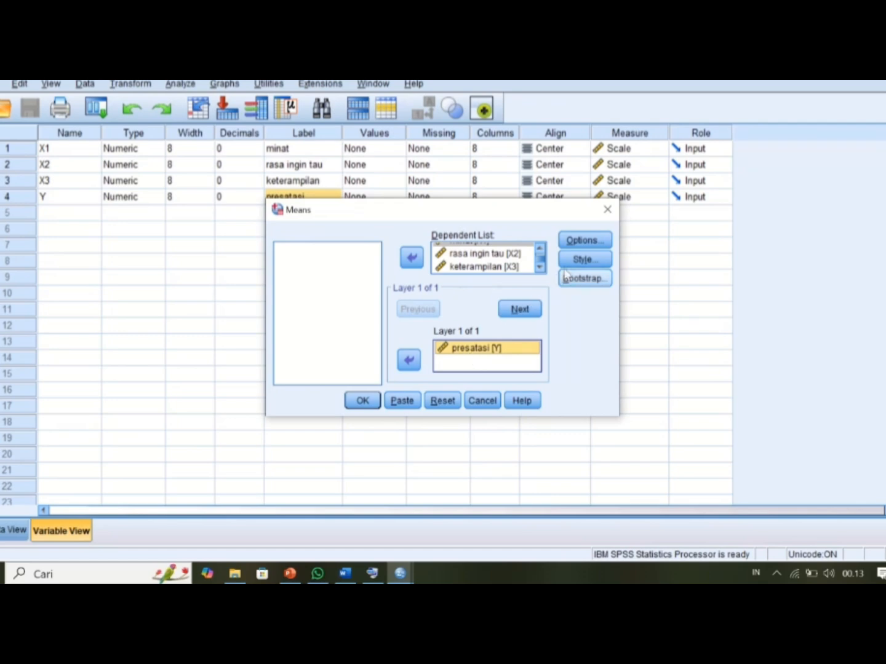
Make sure Test for linearity is enabled in the Means options, and run the analysis
left_click(603, 242)
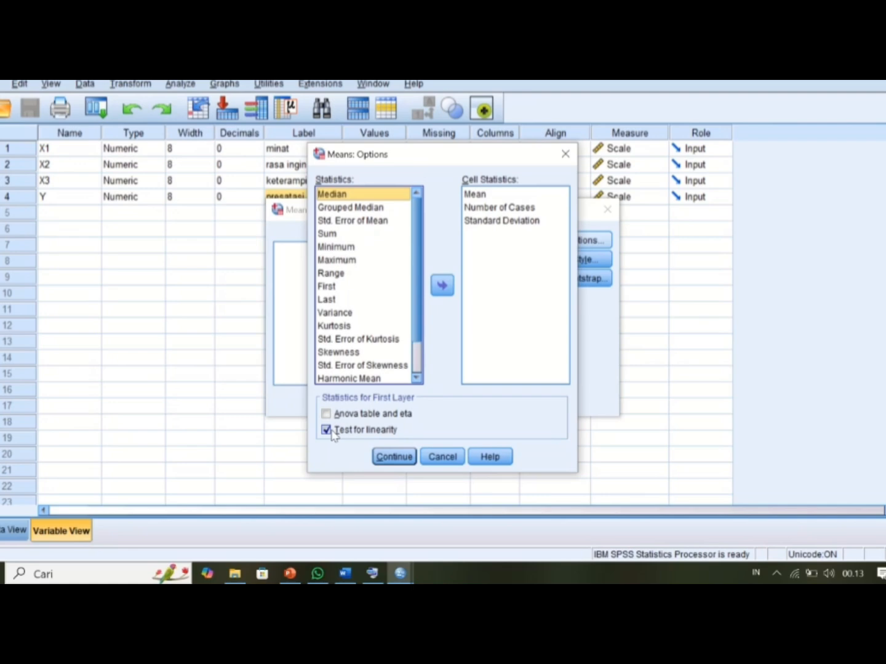
left_click(327, 430)
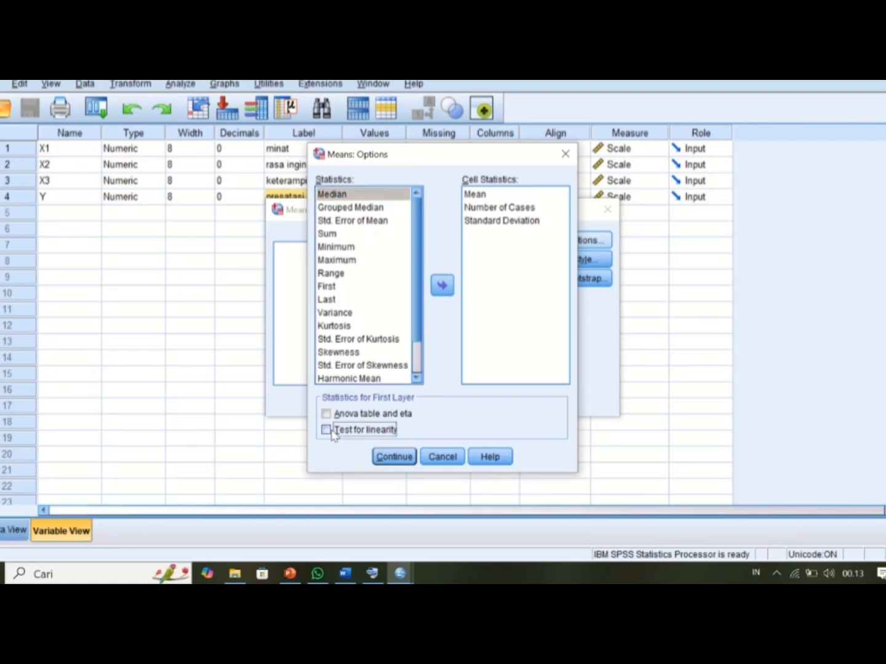
left_click(332, 431)
left_click(395, 457)
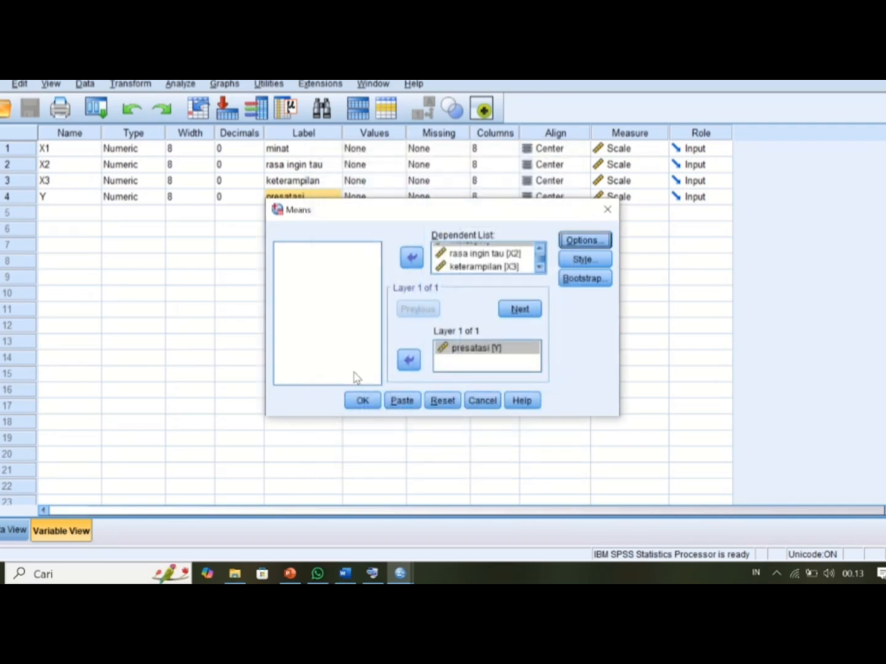
left_click(365, 401)
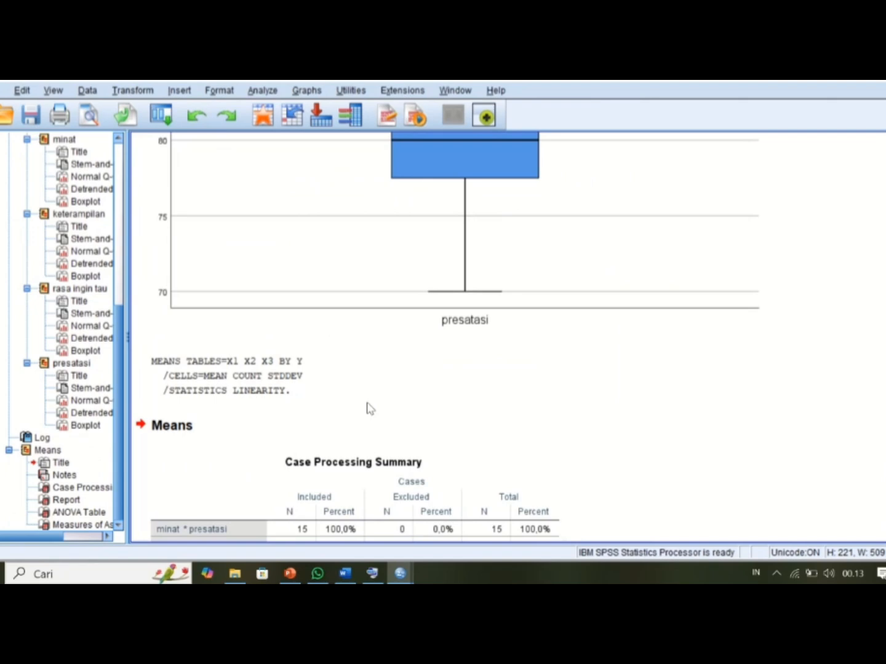
Find the ANOVA Table in the Means output and copy it
left_click(371, 392)
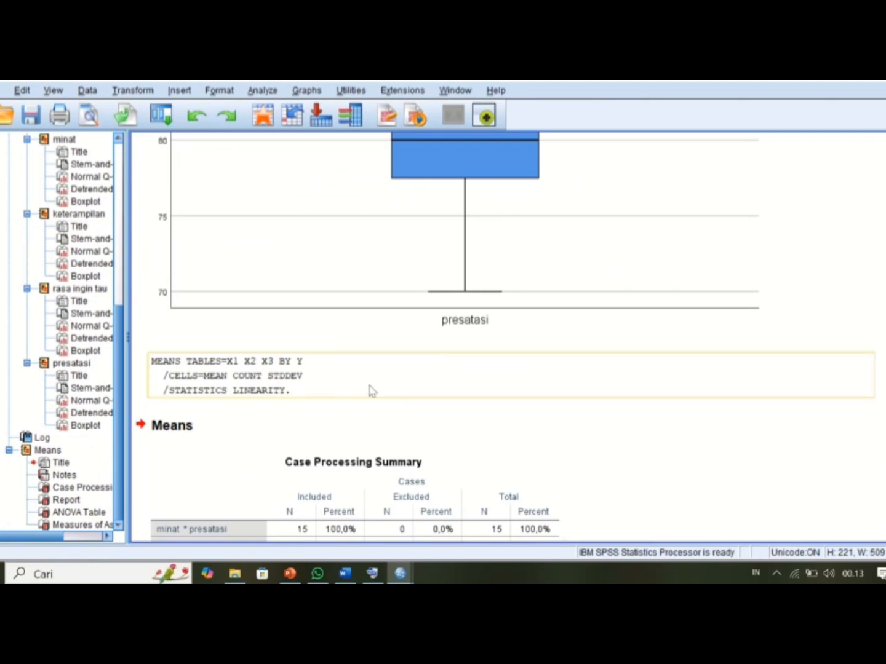
scroll(371, 391, "down", 15)
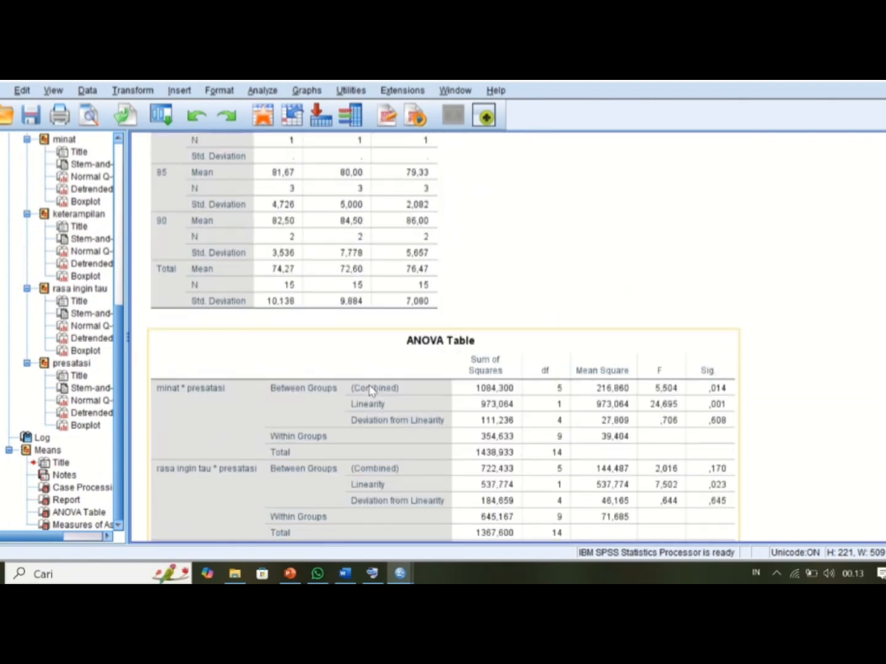
scroll(372, 391, "down", 2)
scroll(371, 391, "down", 2)
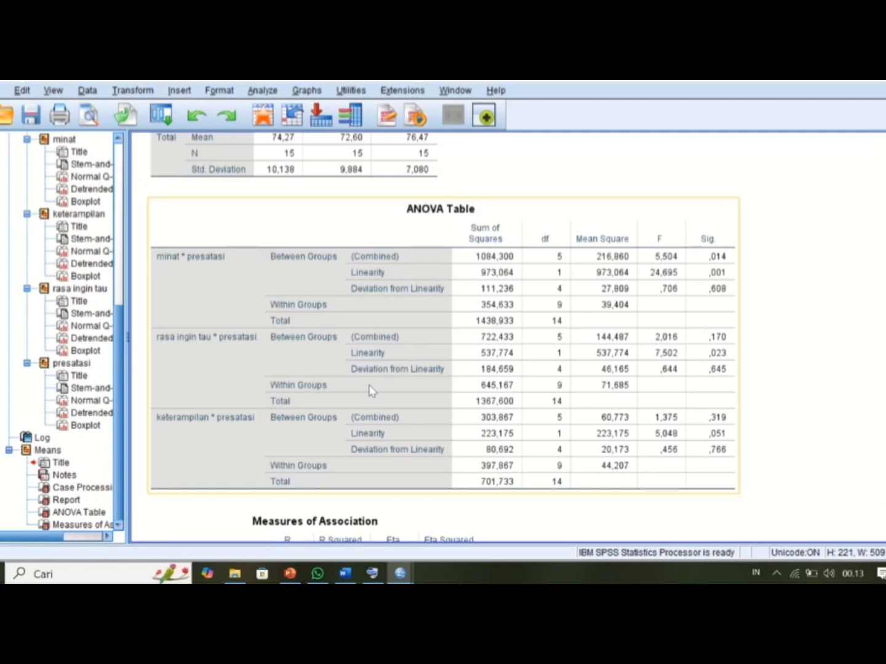
left_click(412, 395)
right_click(412, 395)
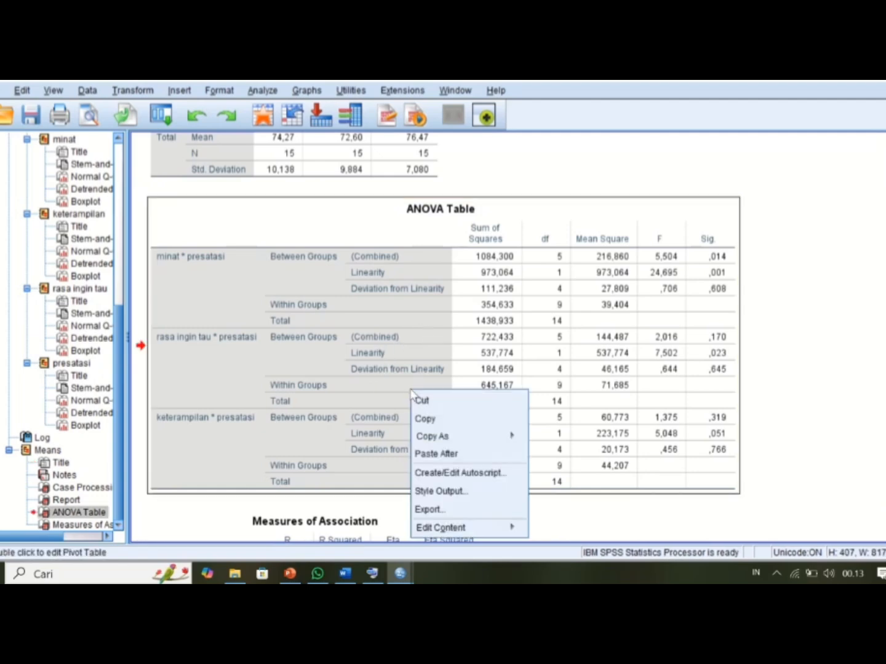
left_click(440, 421)
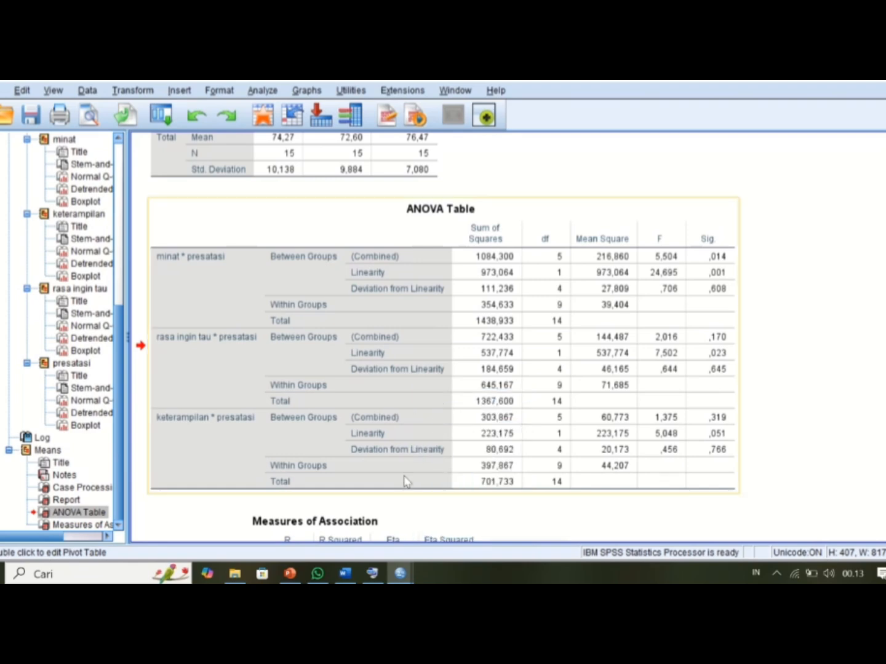
Switch to the Word document and examine the linearity test's ANOVA table under Output SPSS
left_click(348, 580)
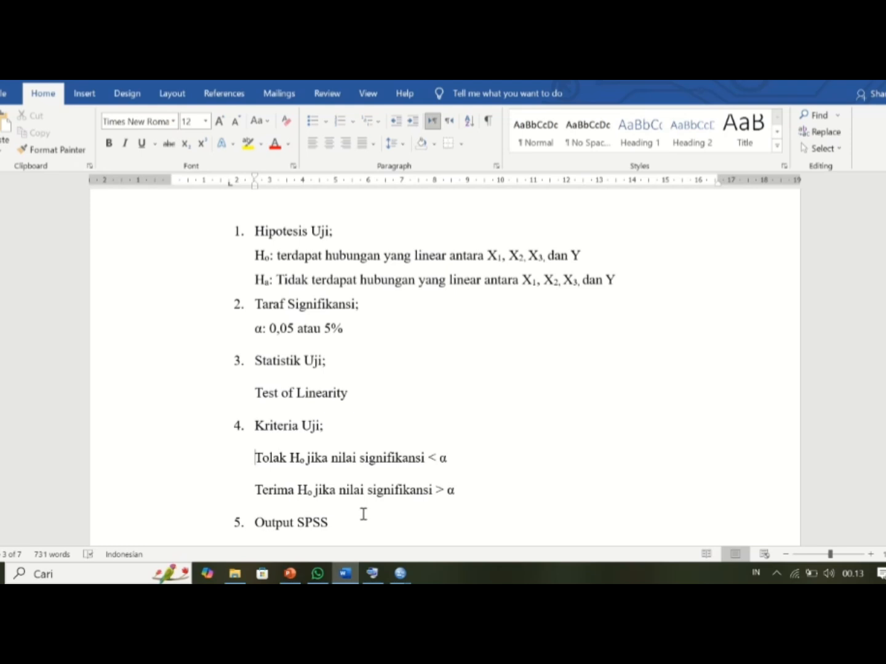
key("ctrl+v")
scroll(365, 499, "down", 5)
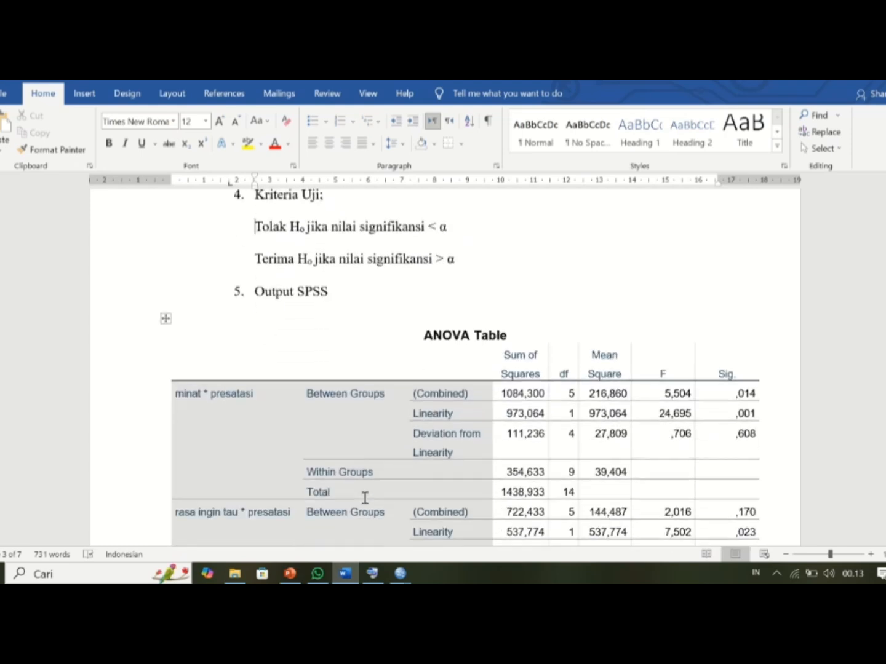
scroll(365, 499, "down", 2)
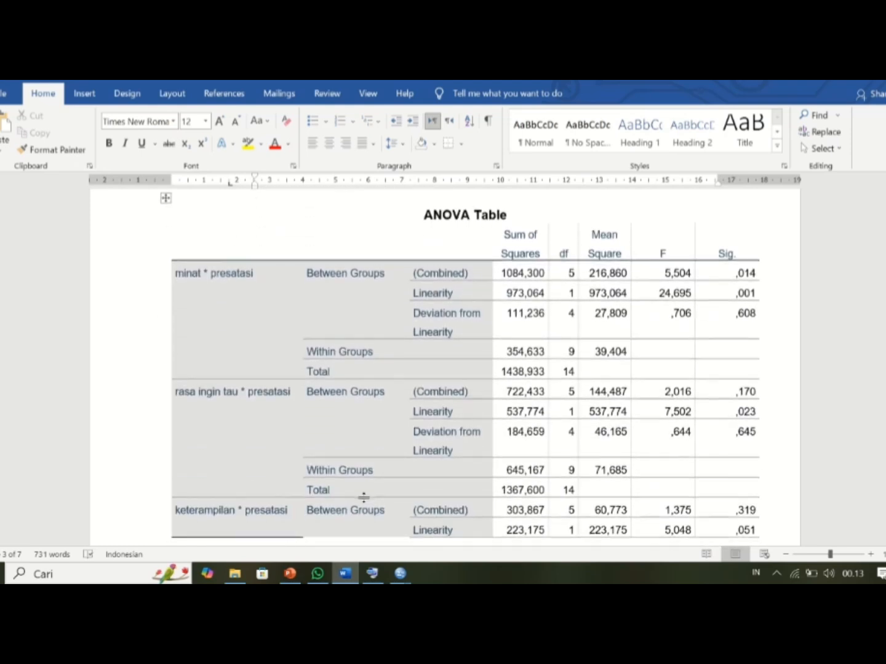
scroll(368, 477, "down", 1)
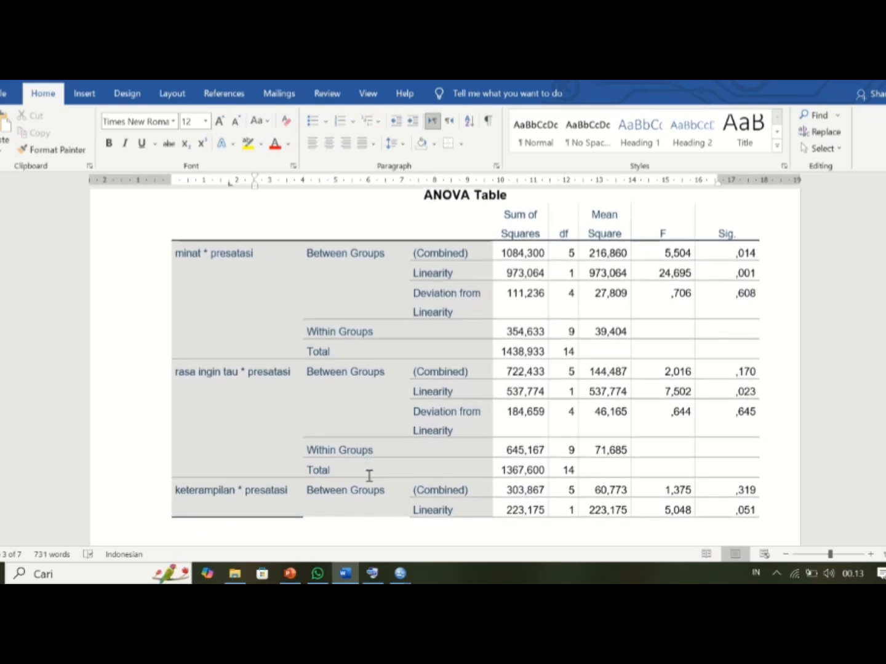
scroll(369, 476, "up", 1)
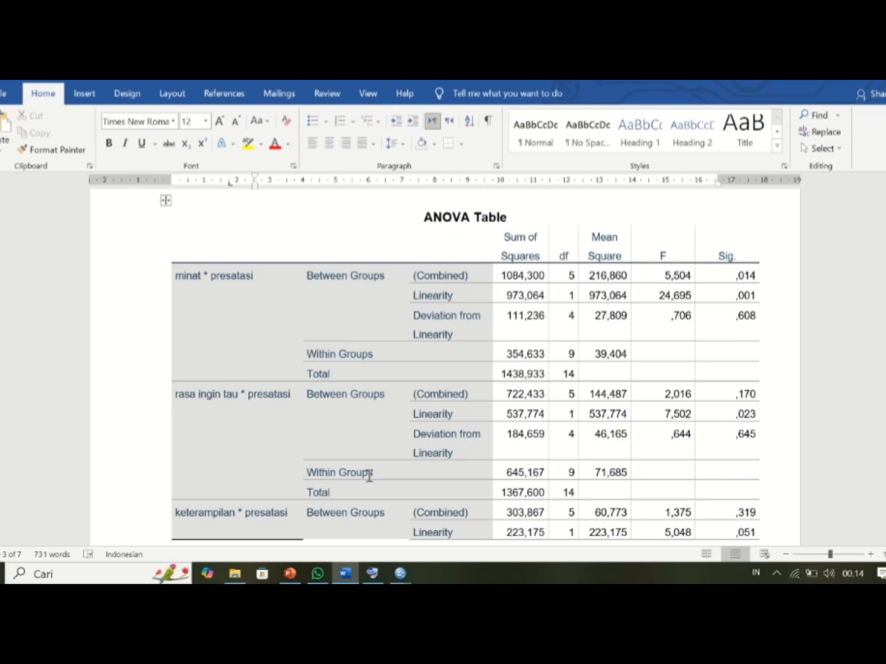
scroll(433, 426, "down", 1)
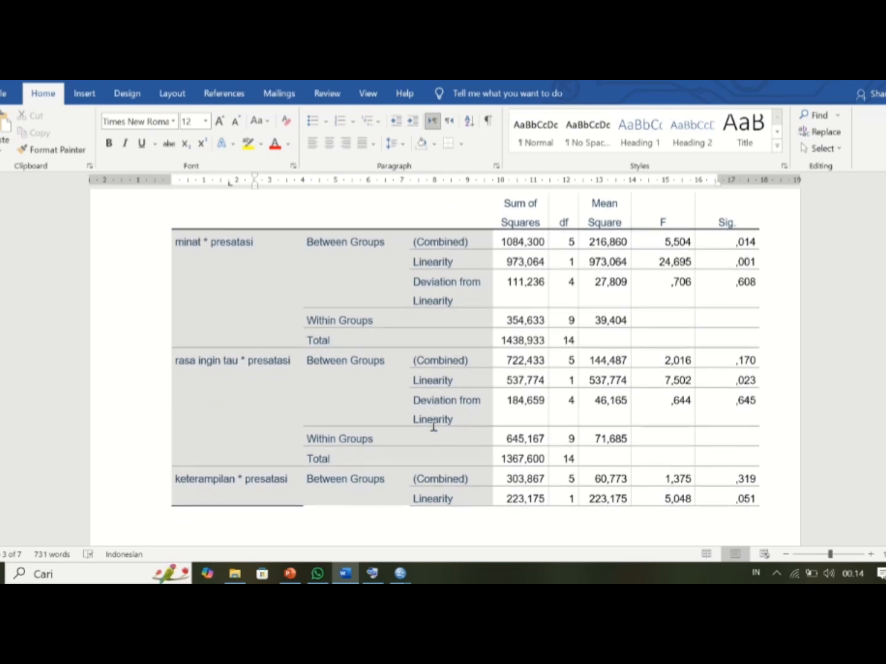
scroll(433, 425, "up", 1)
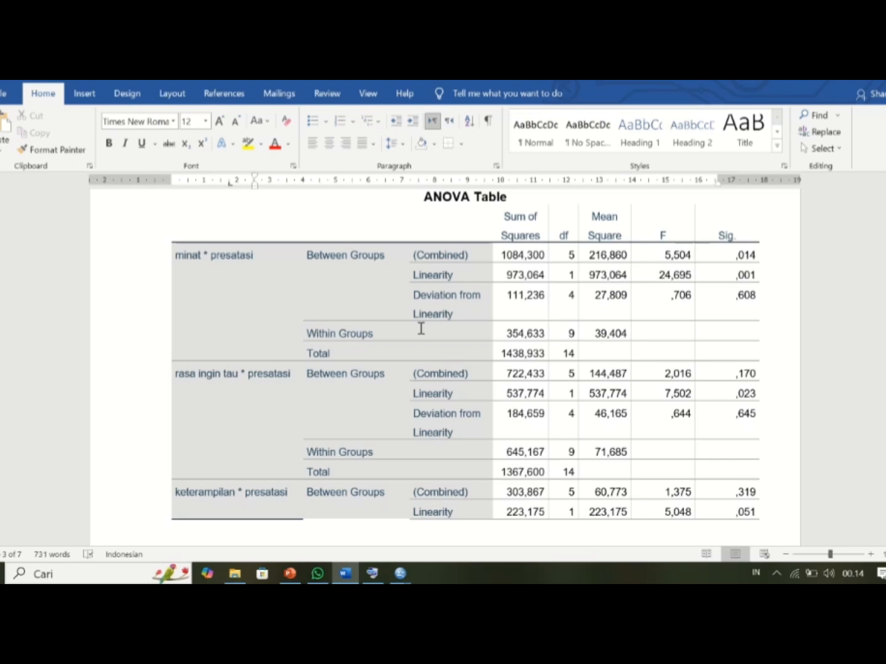
scroll(421, 328, "down", 1)
scroll(420, 329, "down", 8)
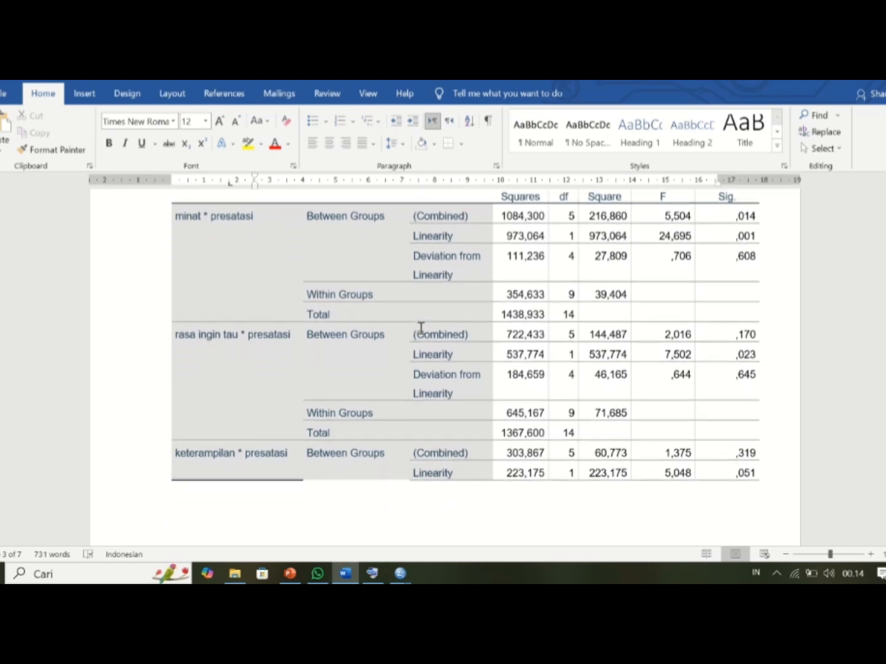
Compare the Deviation from Linearity significance values with the written interpretation, and read the linearity test's conclusion
scroll(421, 328, "down", 4)
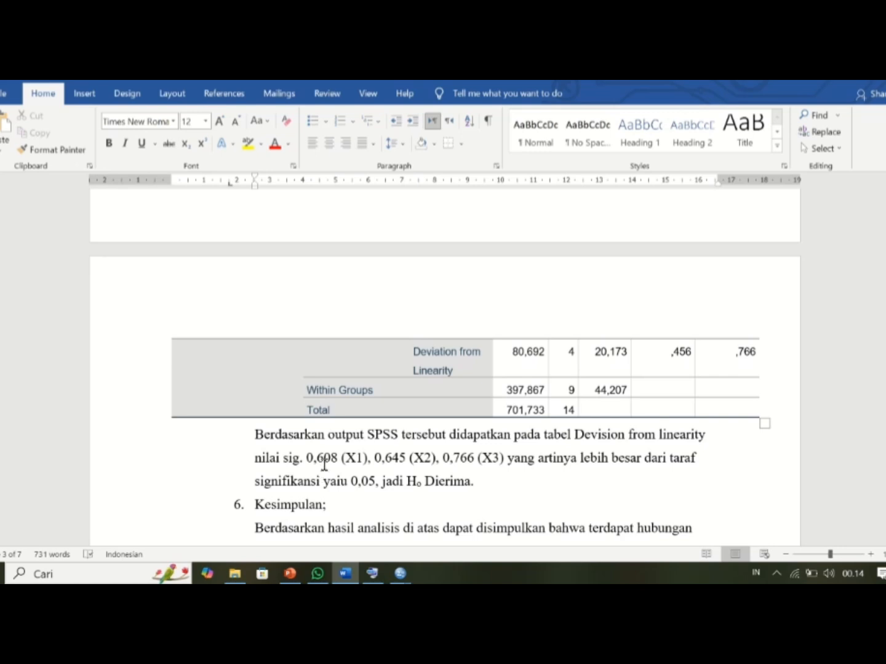
scroll(479, 277, "up", 7)
scroll(479, 277, "up", 3)
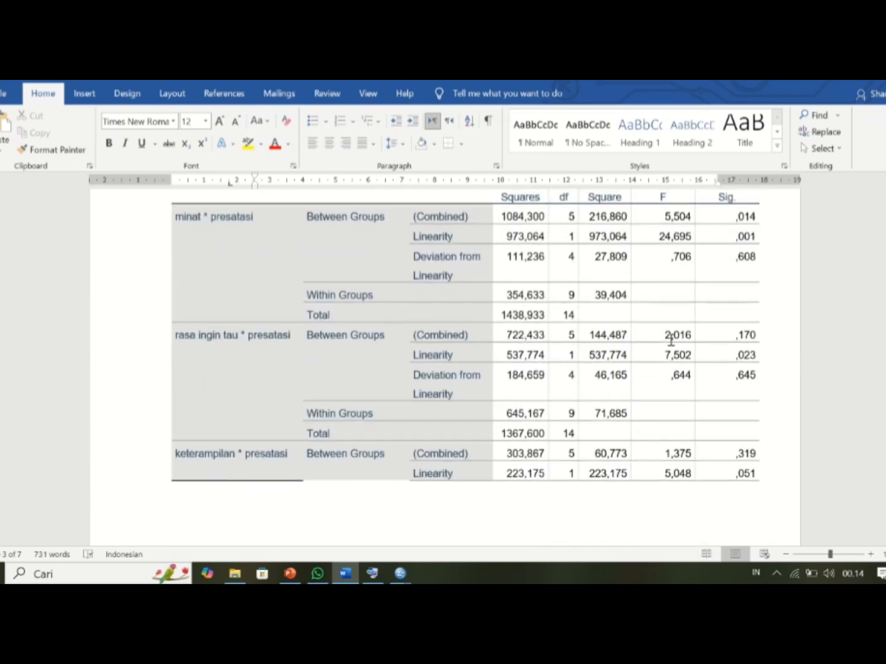
scroll(636, 380, "down", 8)
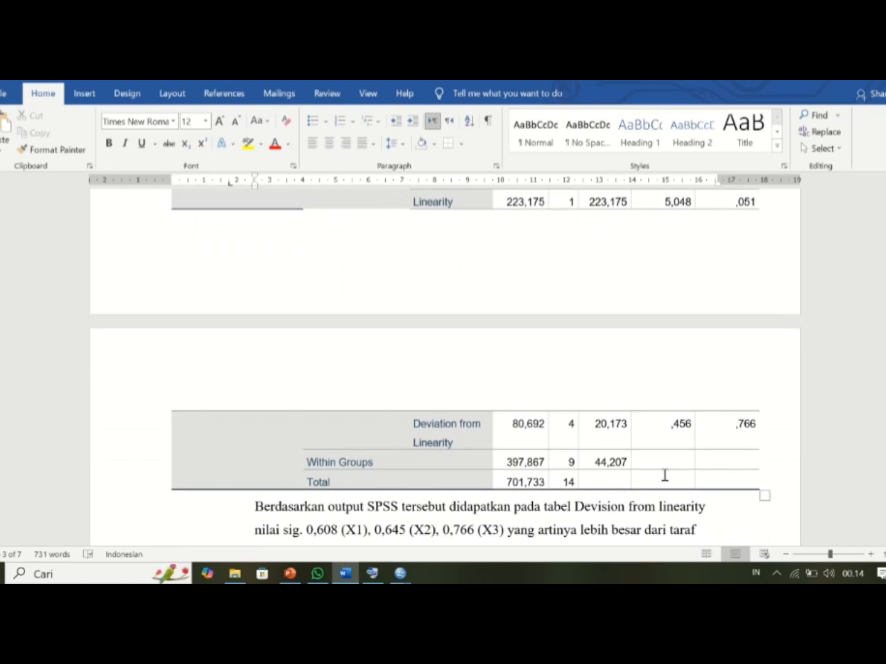
scroll(643, 475, "down", 3)
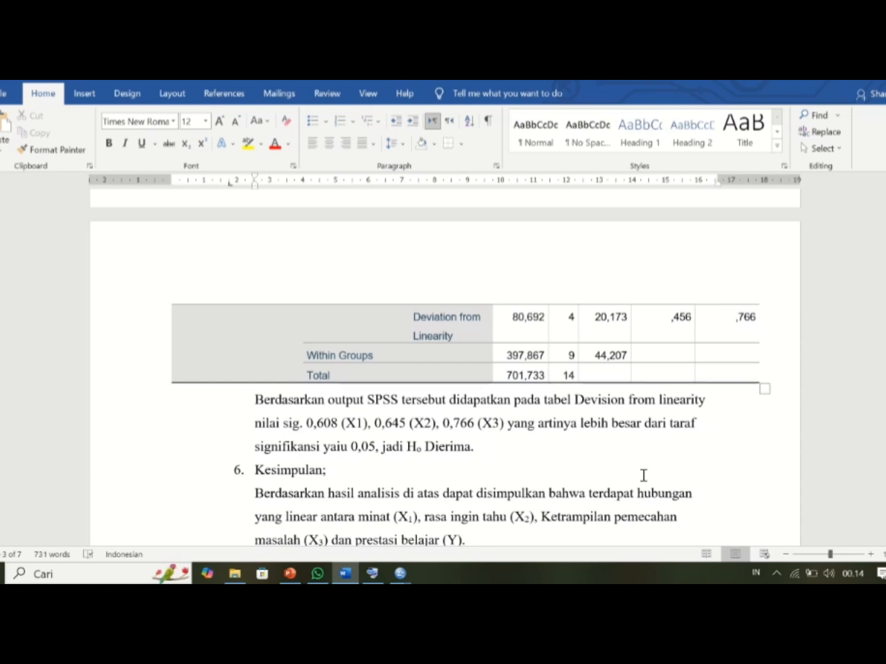
scroll(649, 458, "down", 1)
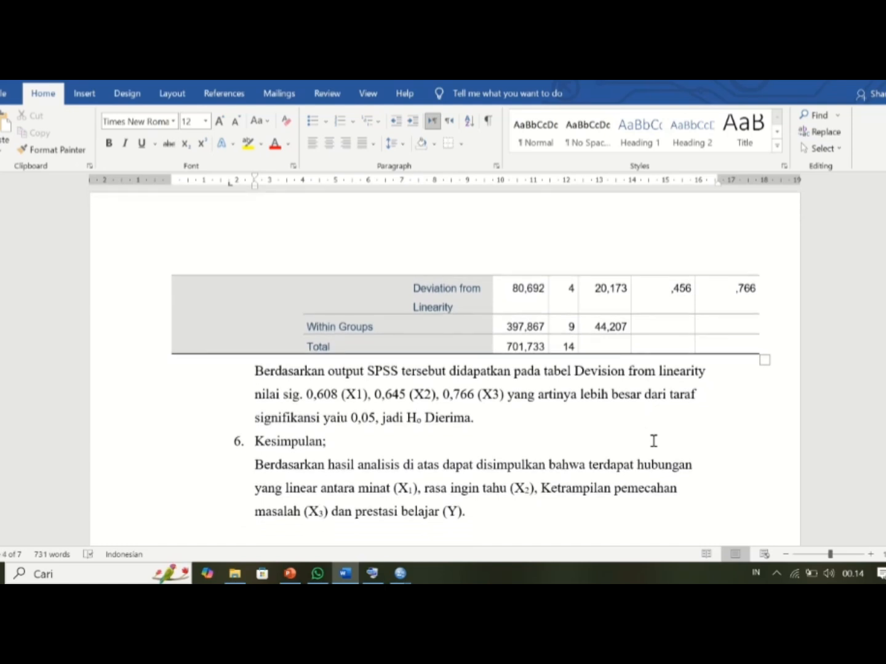
scroll(653, 441, "down", 2)
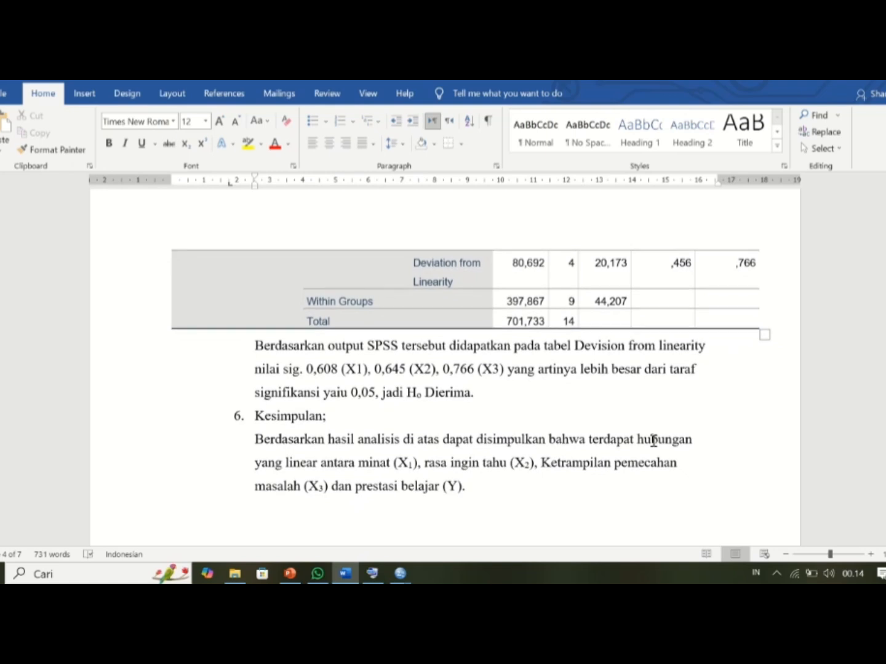
scroll(653, 441, "down", 2)
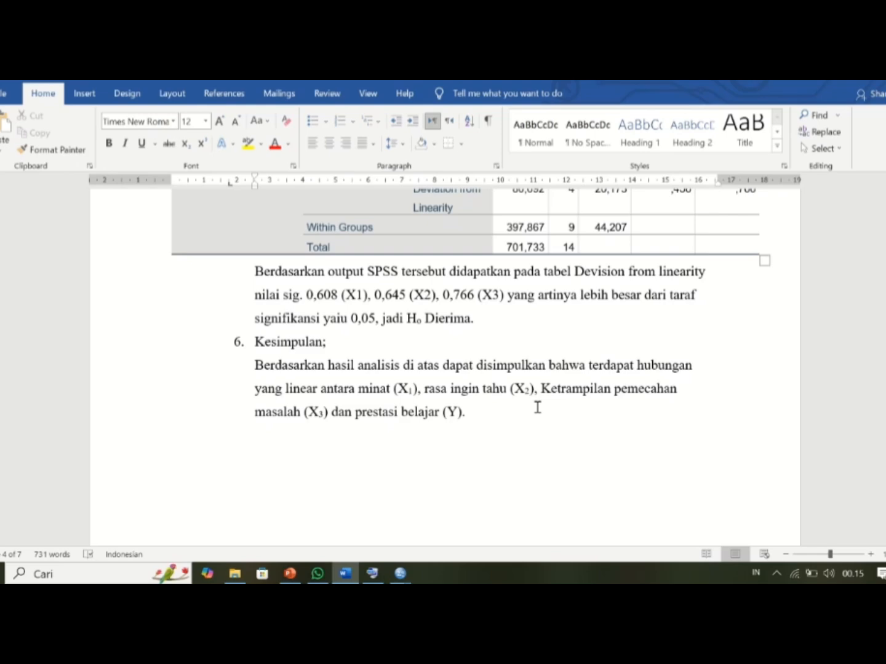
Reread question c about simultaneous influence, and find the multiple linear regression section's hypotheses, test statistic and test criteria in the document
scroll(537, 408, "up", 20)
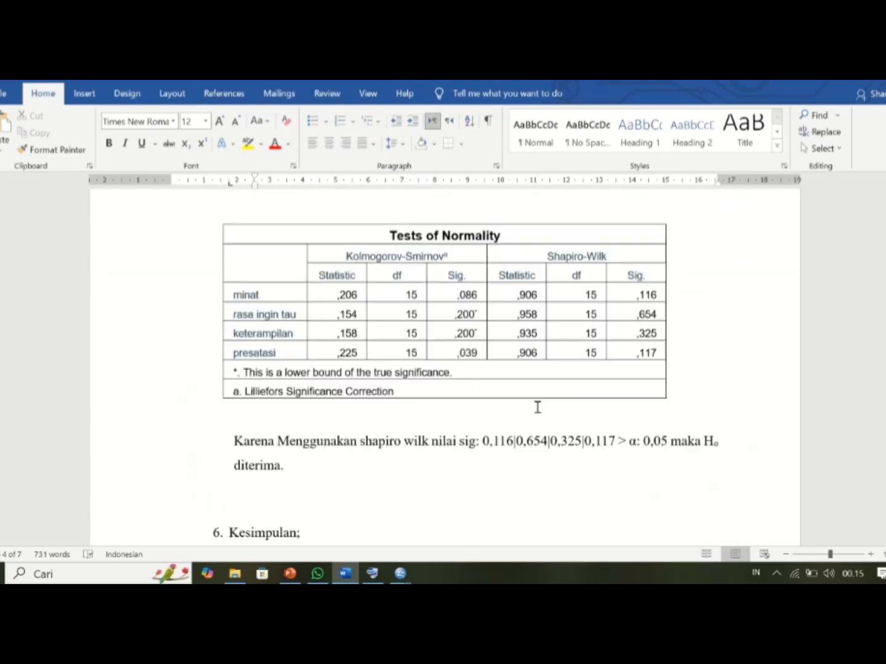
scroll(537, 408, "up", 15)
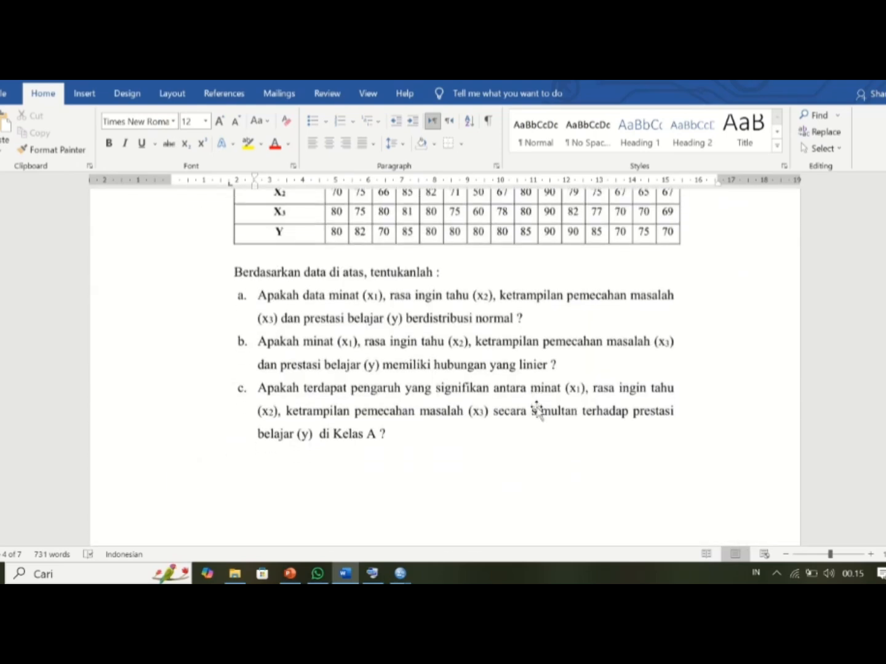
scroll(537, 407, "down", 1)
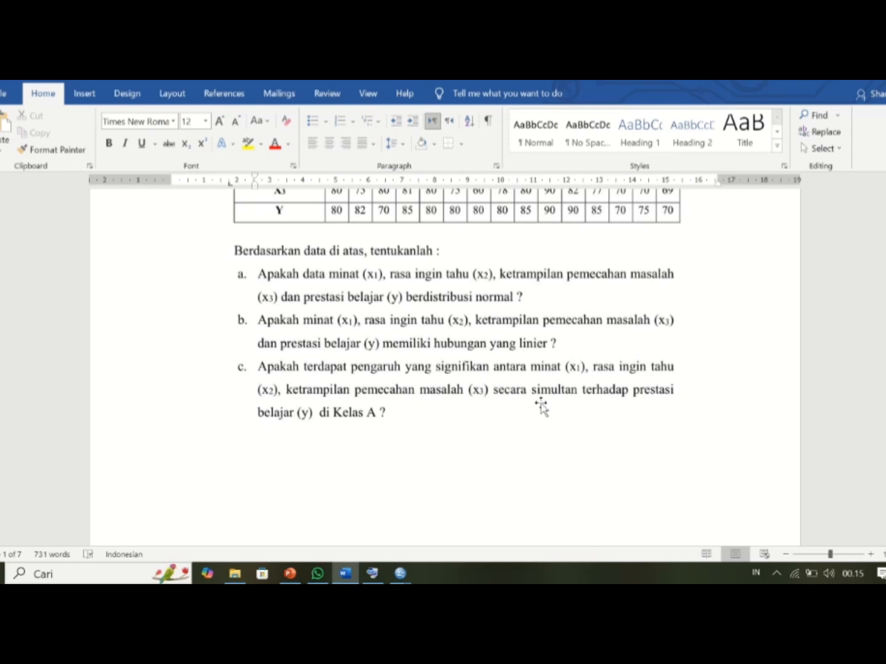
scroll(540, 407, "down", 15)
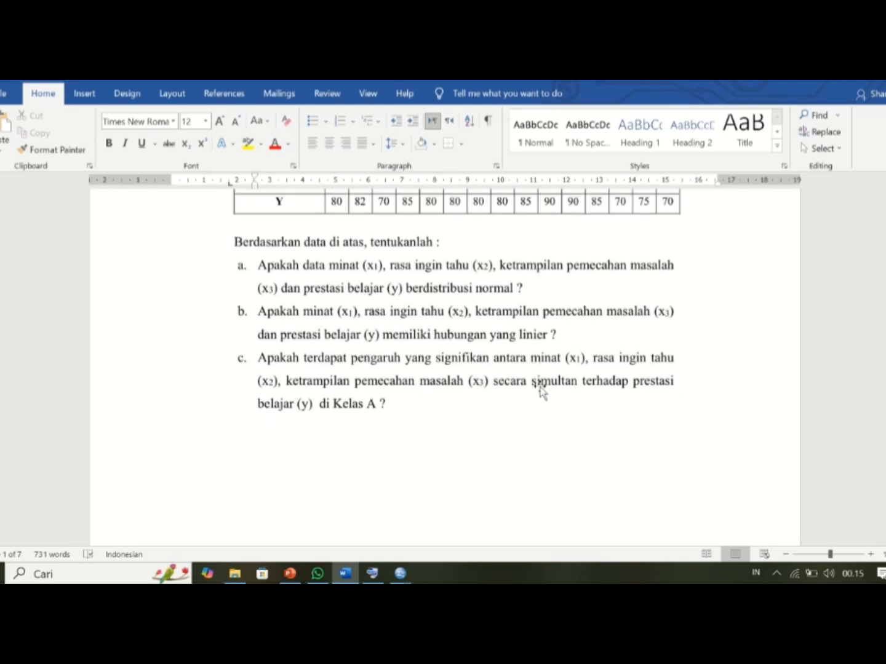
scroll(540, 386, "down", 20)
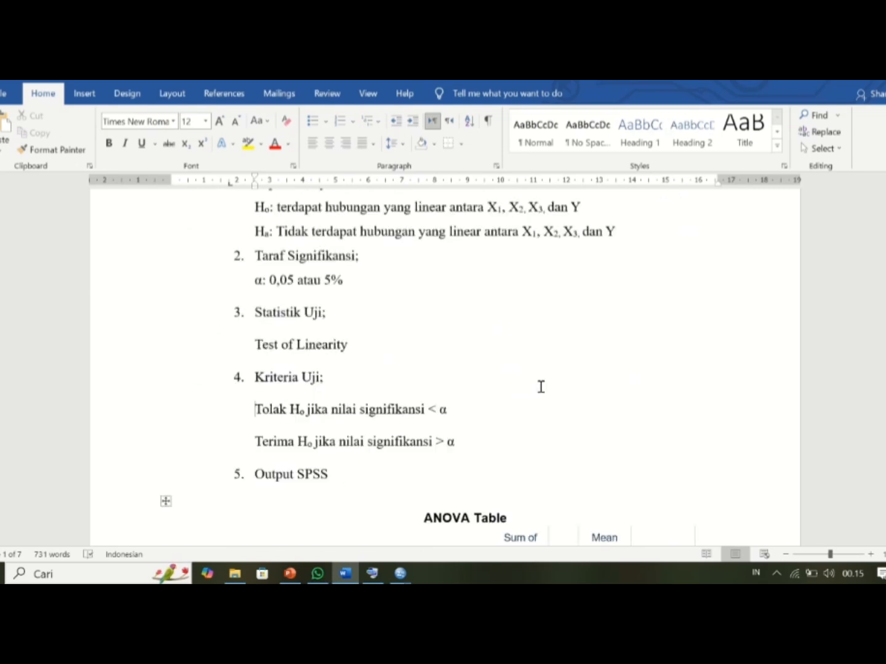
scroll(541, 386, "down", 20)
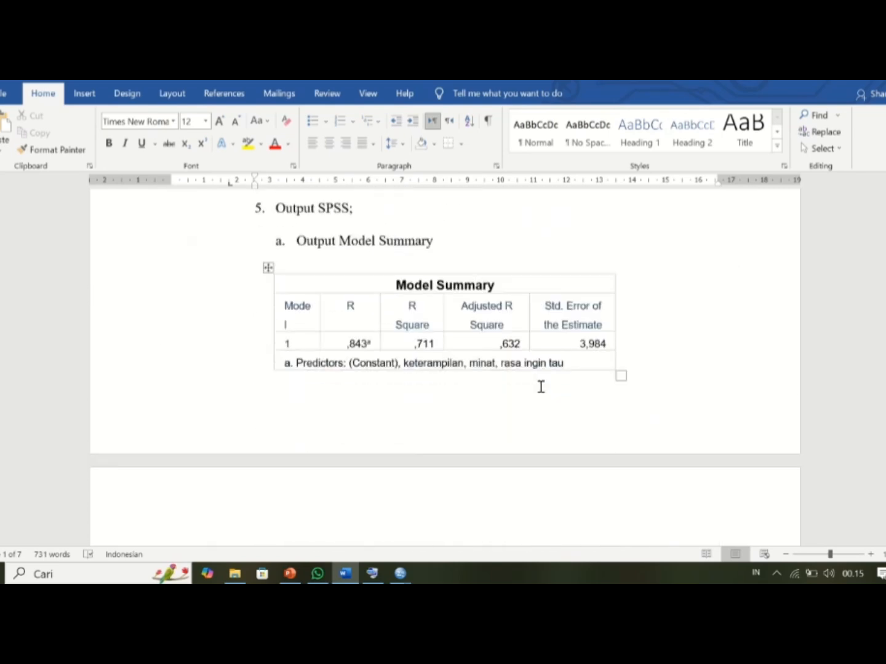
scroll(541, 386, "down", 20)
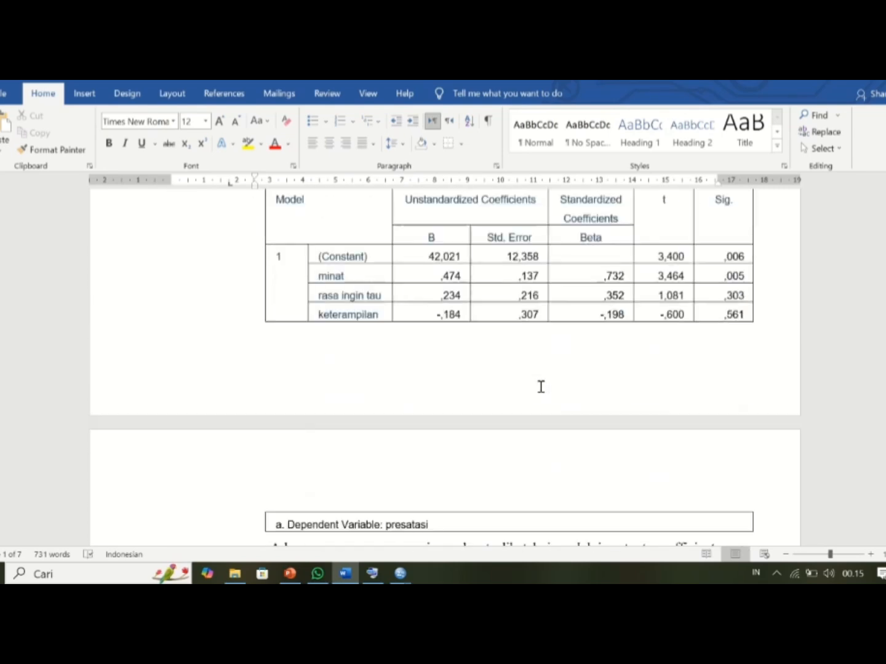
scroll(541, 387, "up", 20)
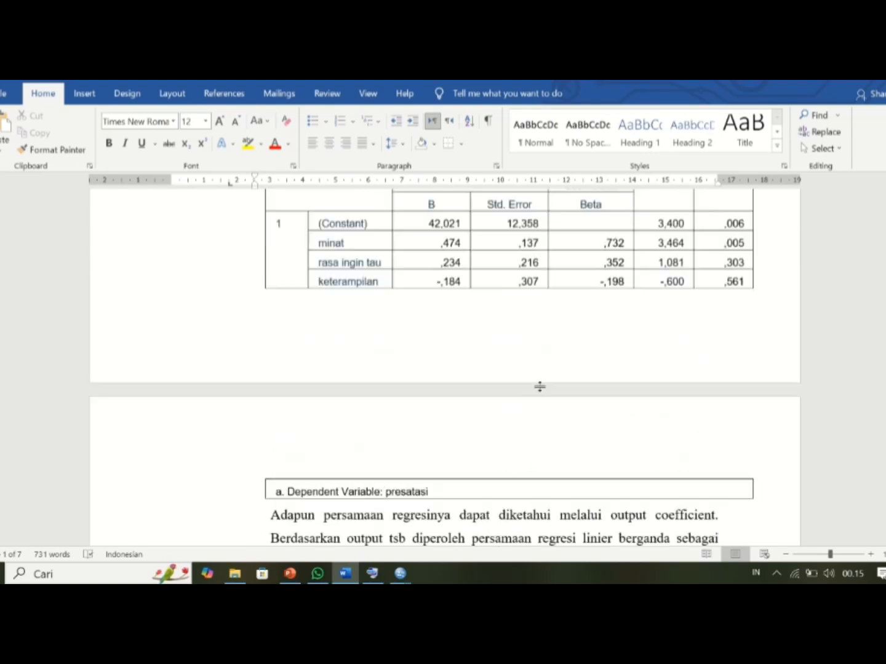
scroll(541, 386, "up", 10)
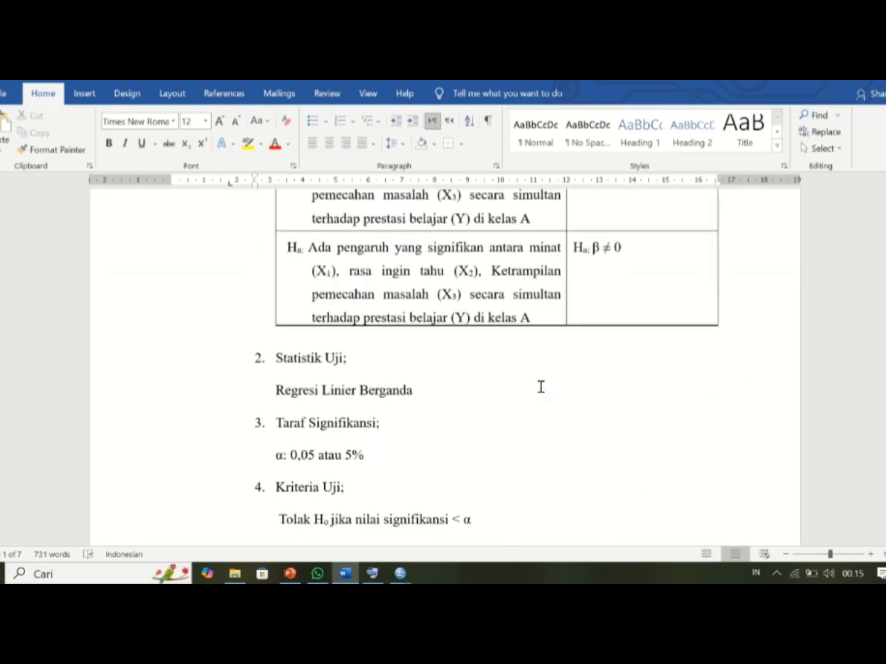
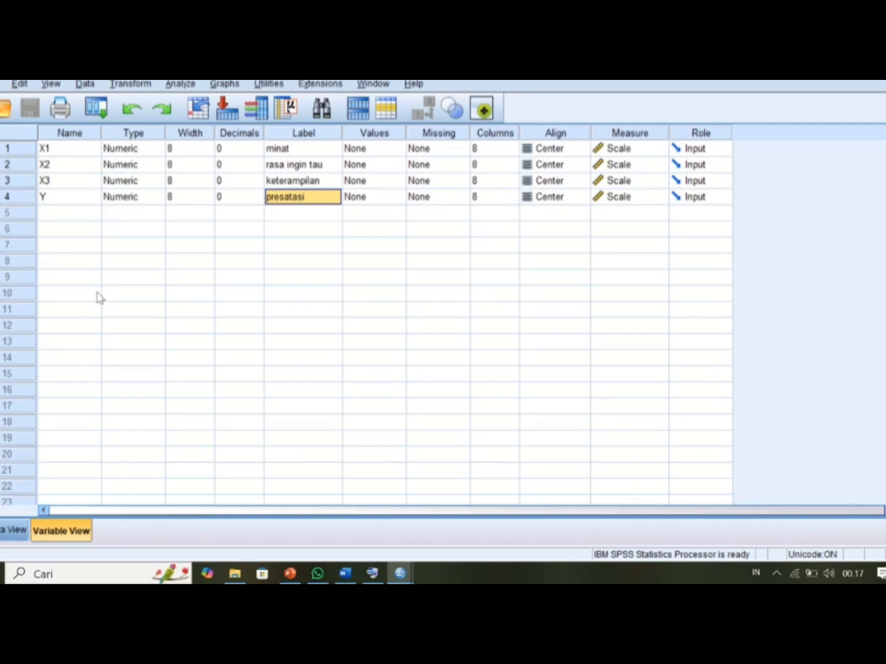
Run a Linear Regression in SPSS with presatasi [Y] as dependent, minat [X1], keterampilan [X3] and rasa ingin tau [X2] as independents, and method Enter
left_click(180, 85)
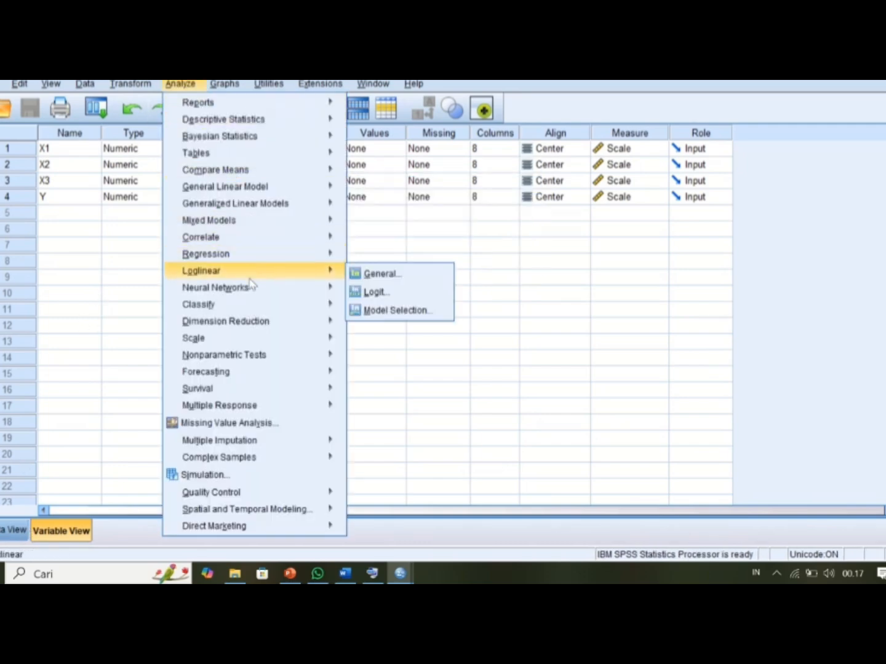
mouse_move(287, 243)
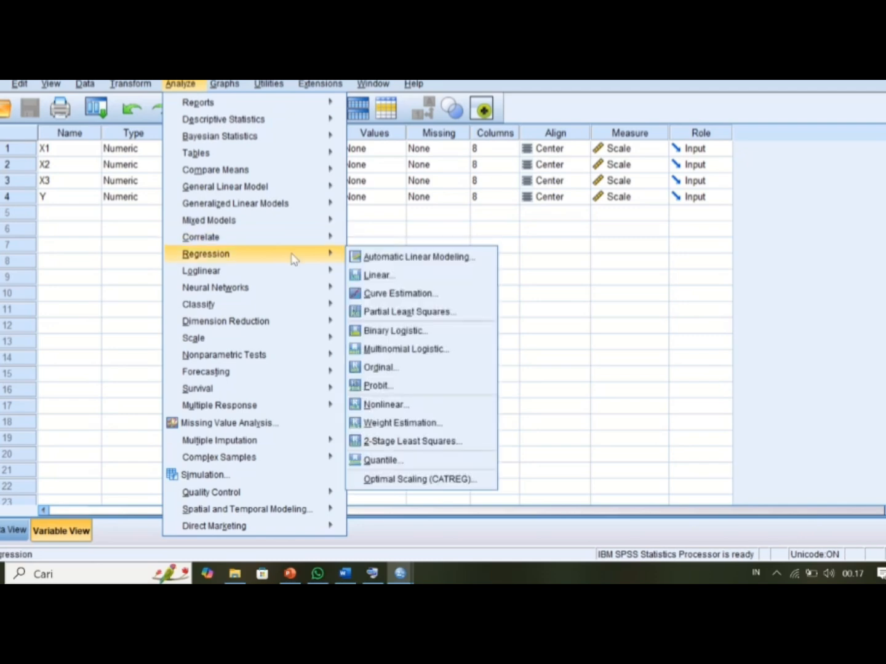
left_click(372, 278)
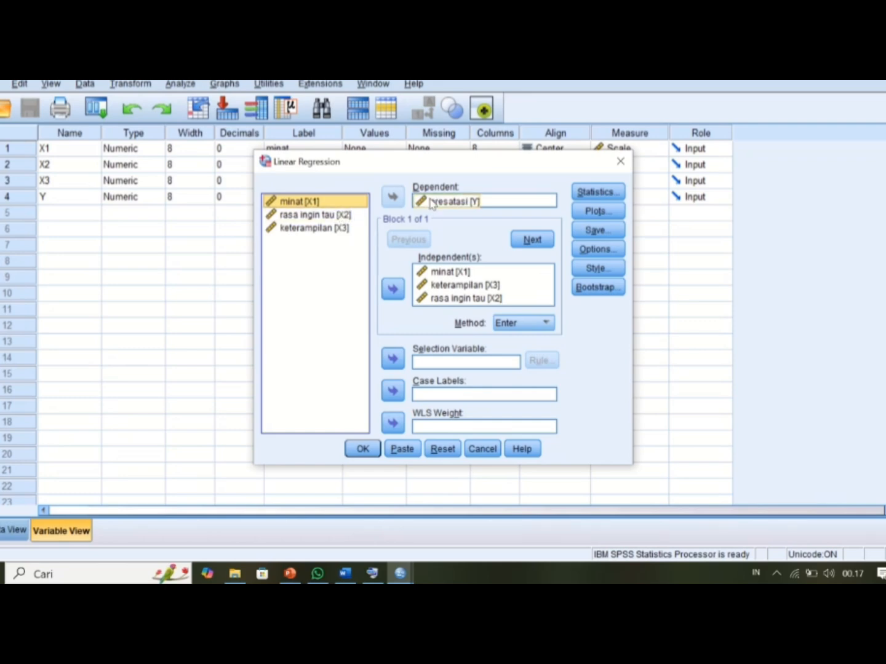
left_click(456, 203)
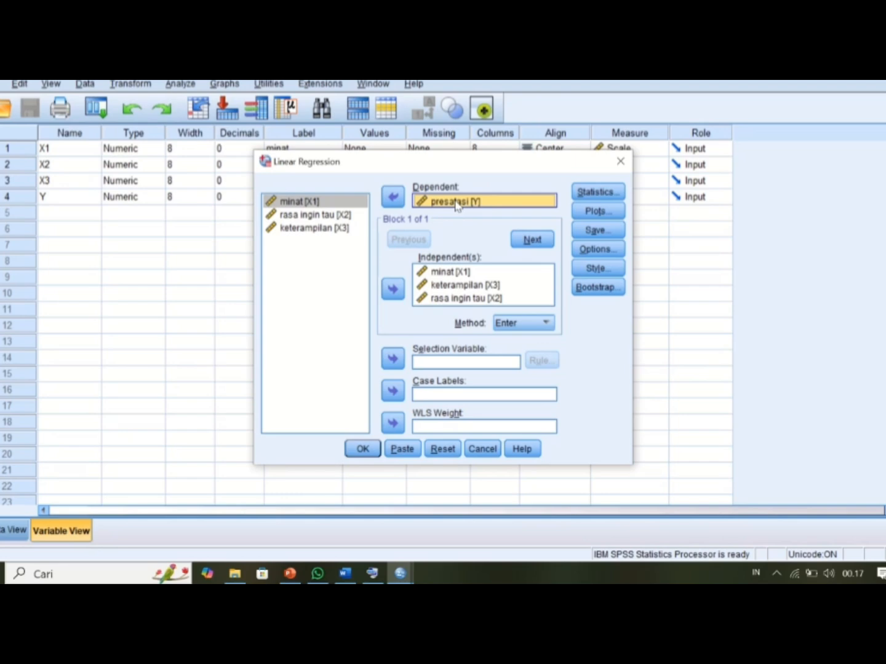
left_click(444, 273)
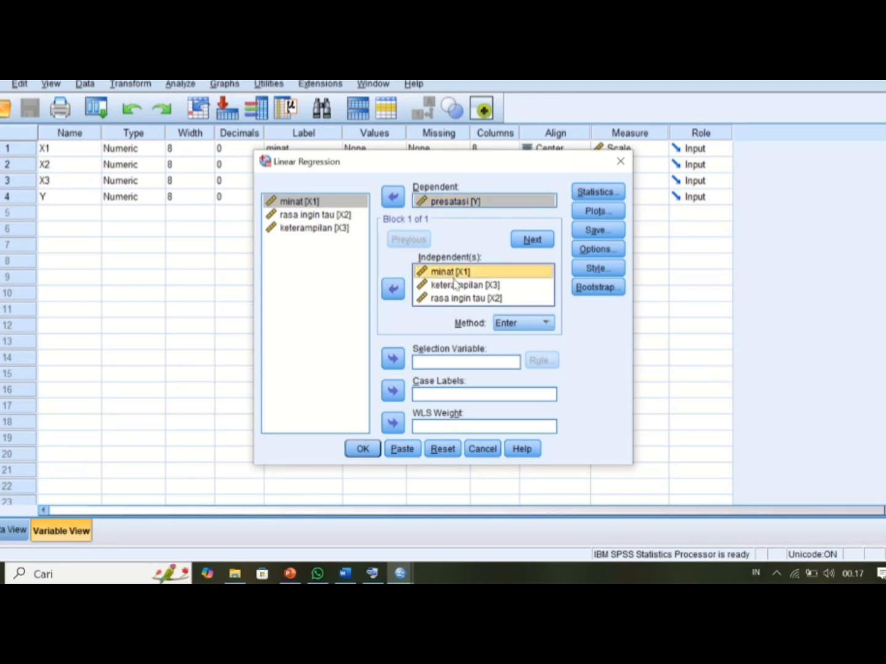
left_click(460, 289)
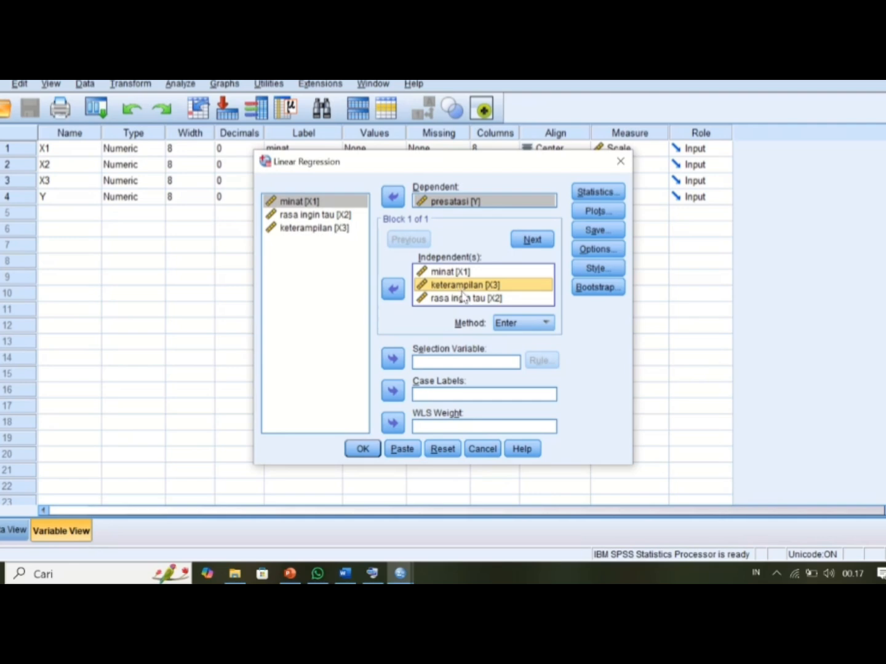
left_click(468, 299)
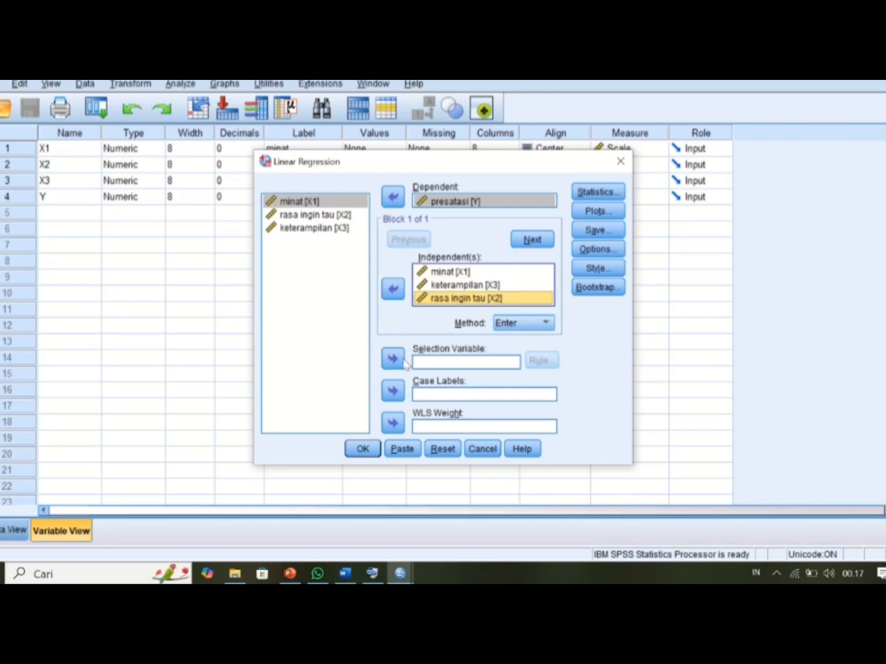
left_click(363, 448)
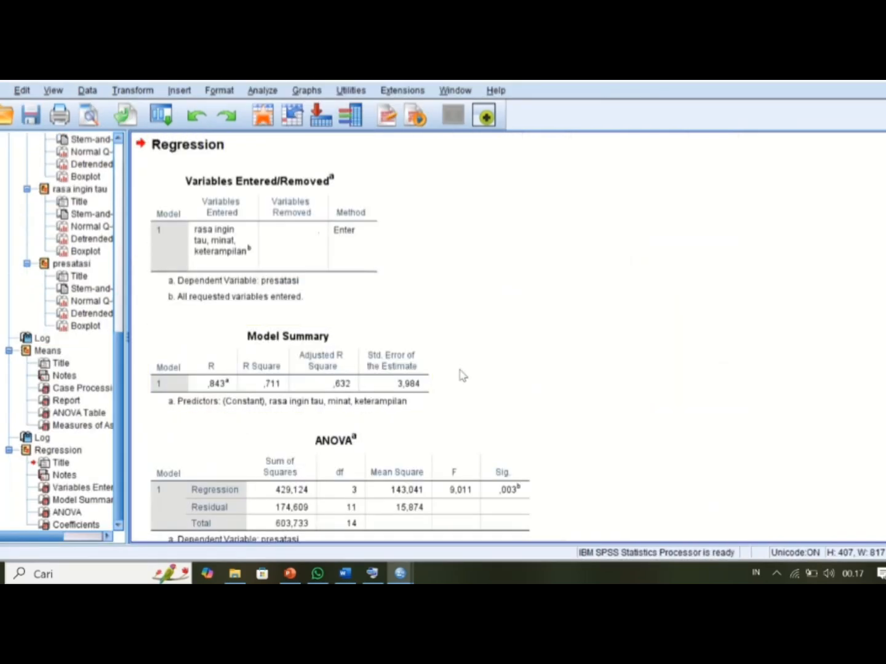
Examine the Model Summary, ANOVA and Coefficients tables in the Regression output
scroll(462, 374, "down", 2)
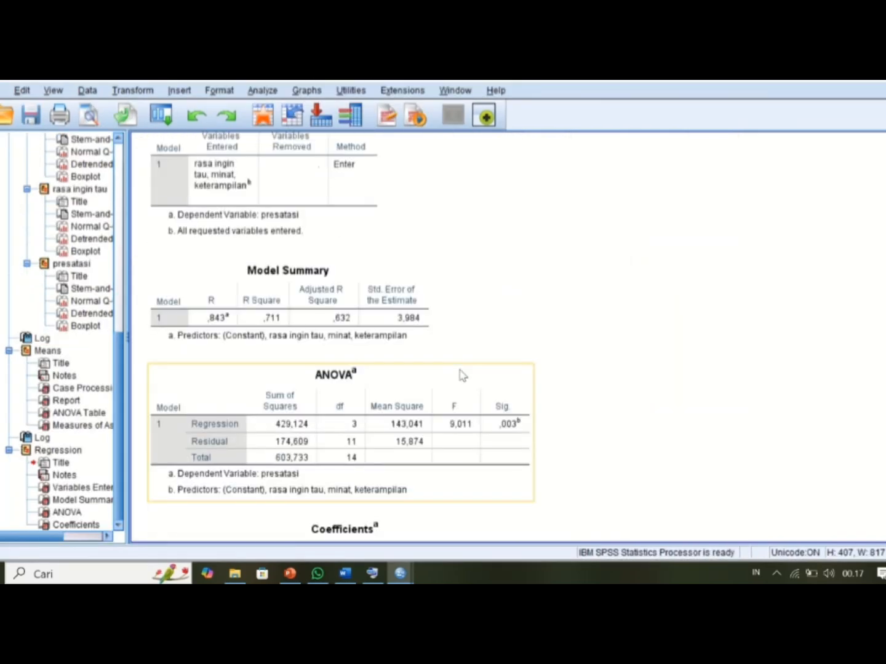
scroll(462, 375, "down", 2)
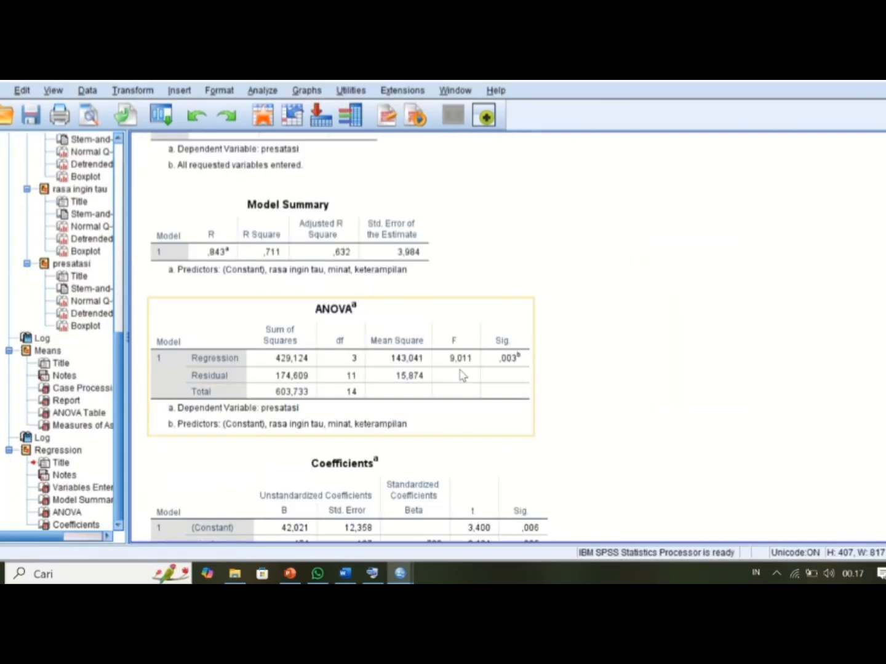
left_click(385, 271)
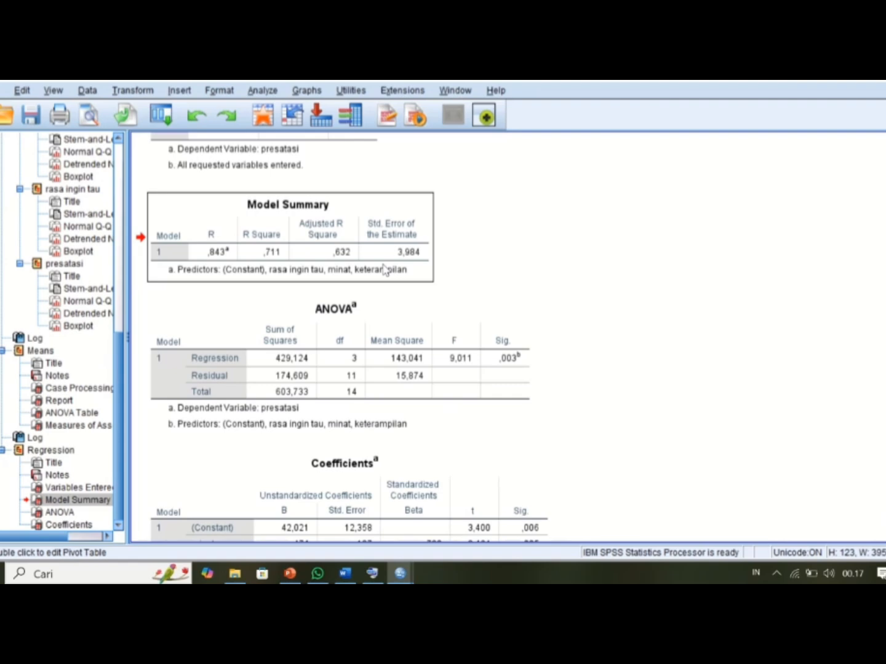
left_click(336, 241)
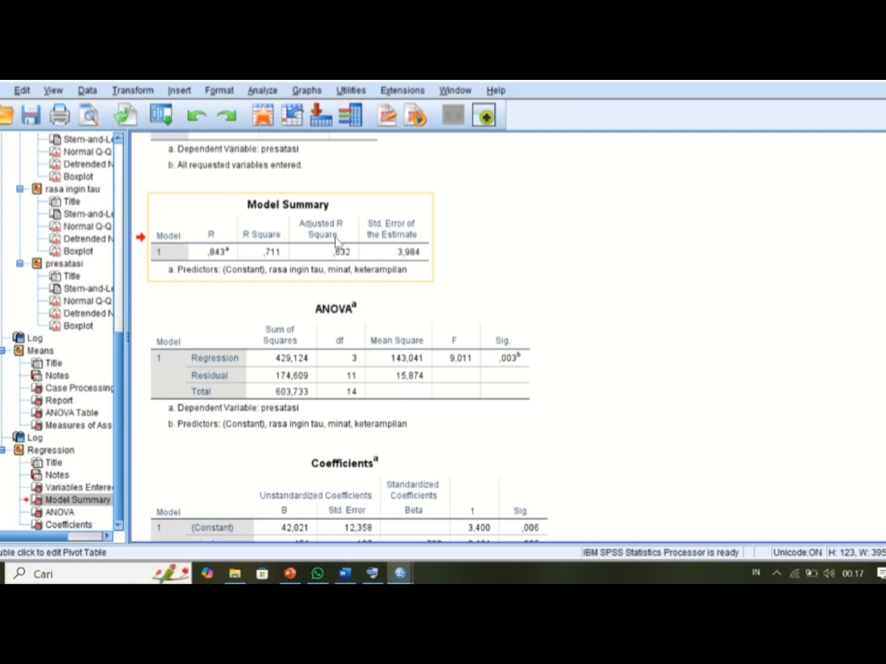
left_click(381, 315)
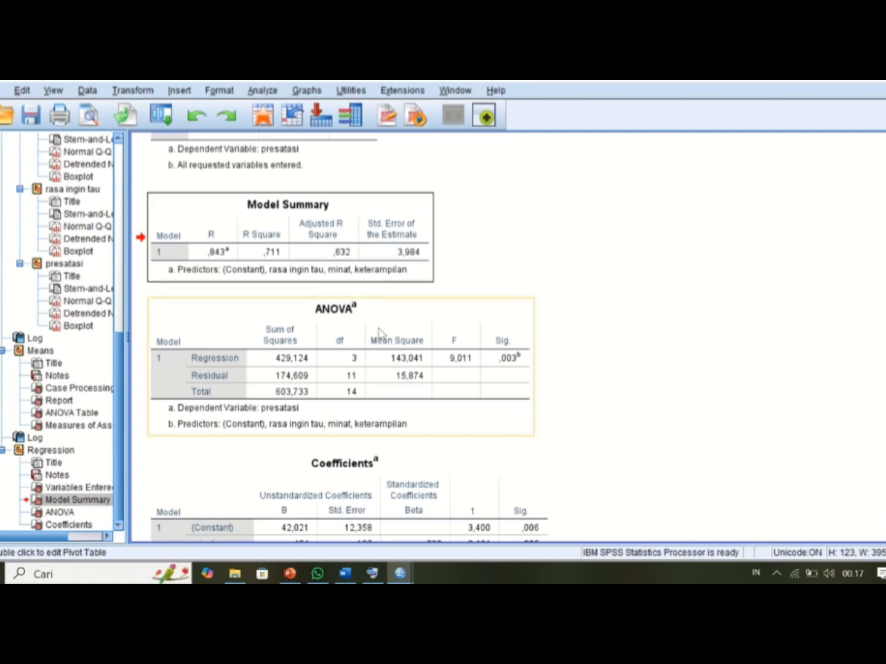
left_click(337, 349)
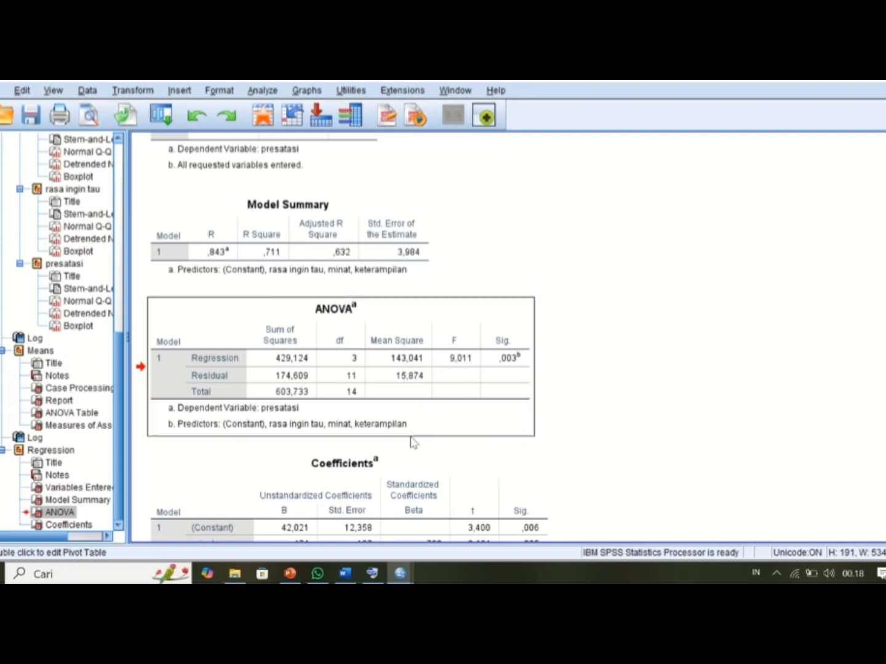
left_click(428, 485)
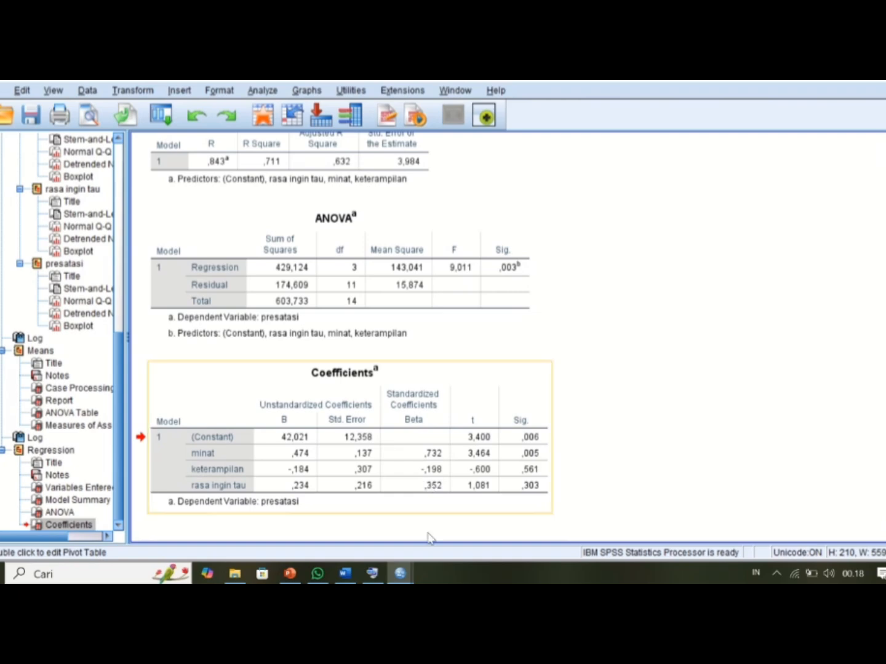
Switch to the Word document, examine the Model Summary table under Output SPSS, and read the written interpretation of R and R Square
left_click(347, 579)
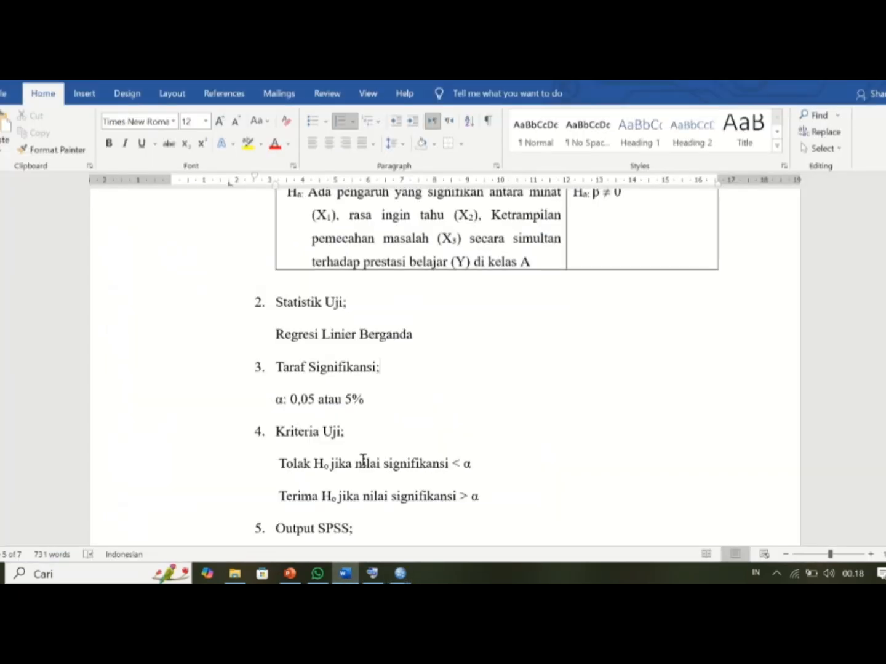
scroll(363, 459, "down", 5)
scroll(364, 459, "down", 1)
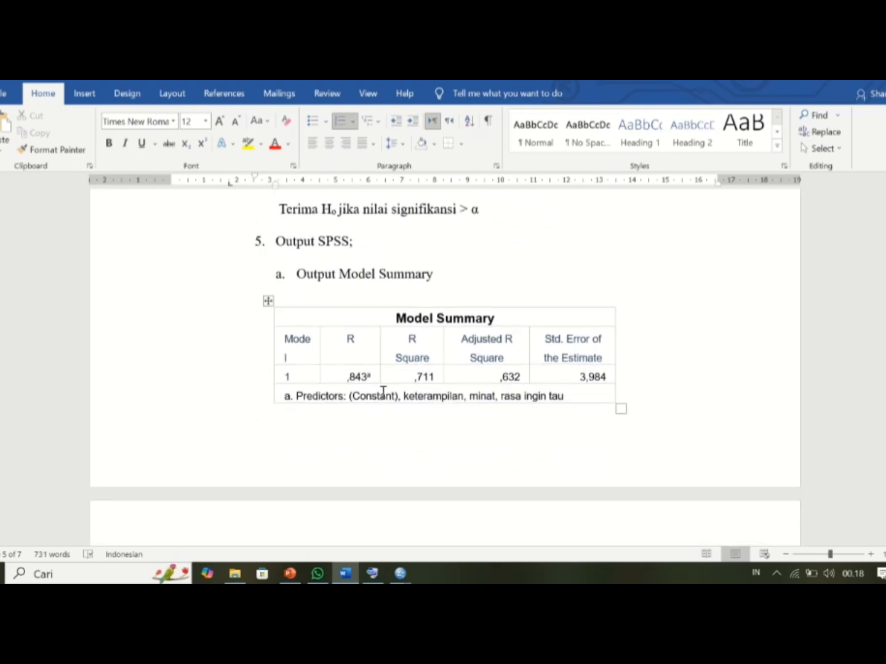
scroll(383, 392, "down", 1)
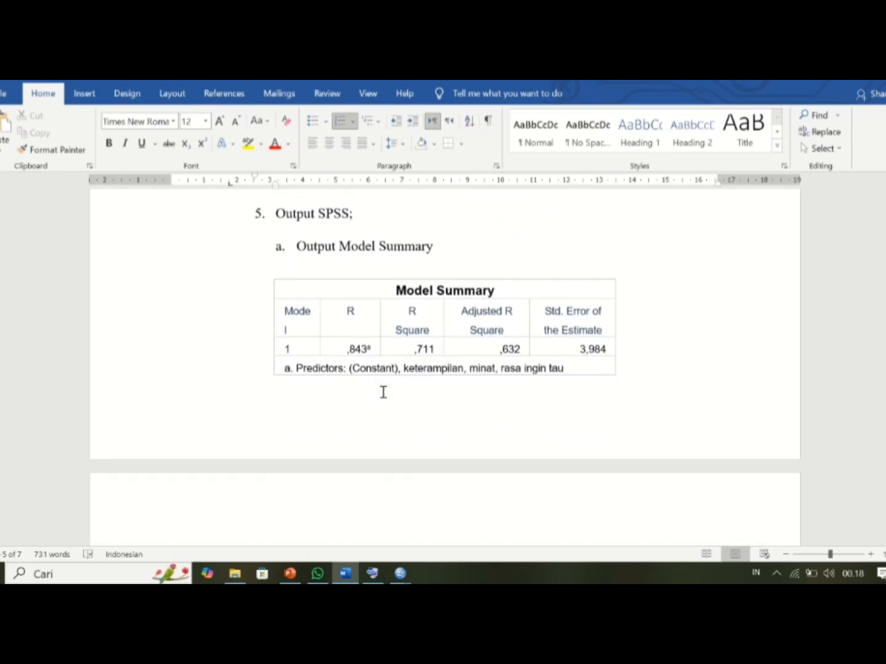
scroll(383, 391, "down", 1)
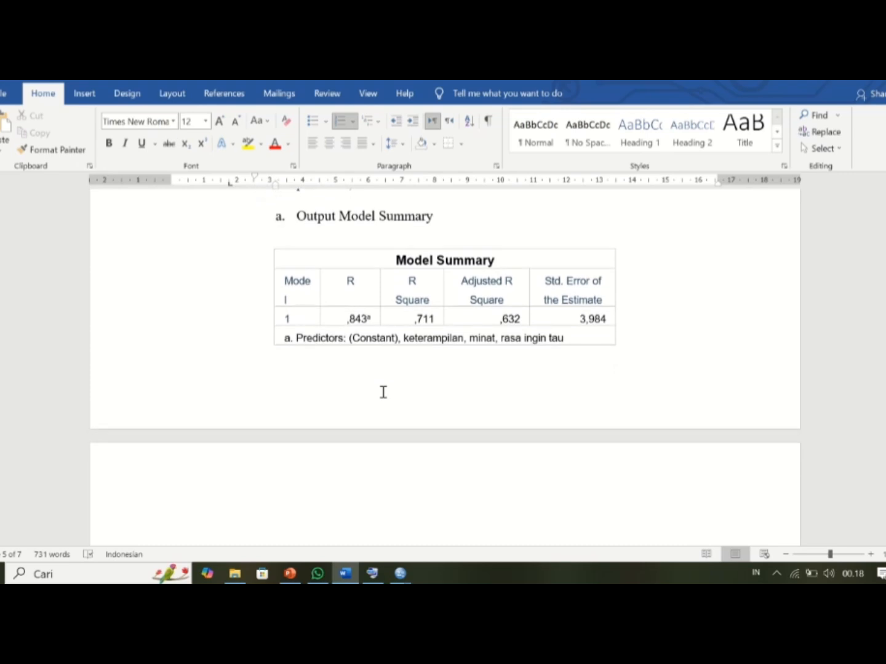
scroll(383, 392, "down", 3)
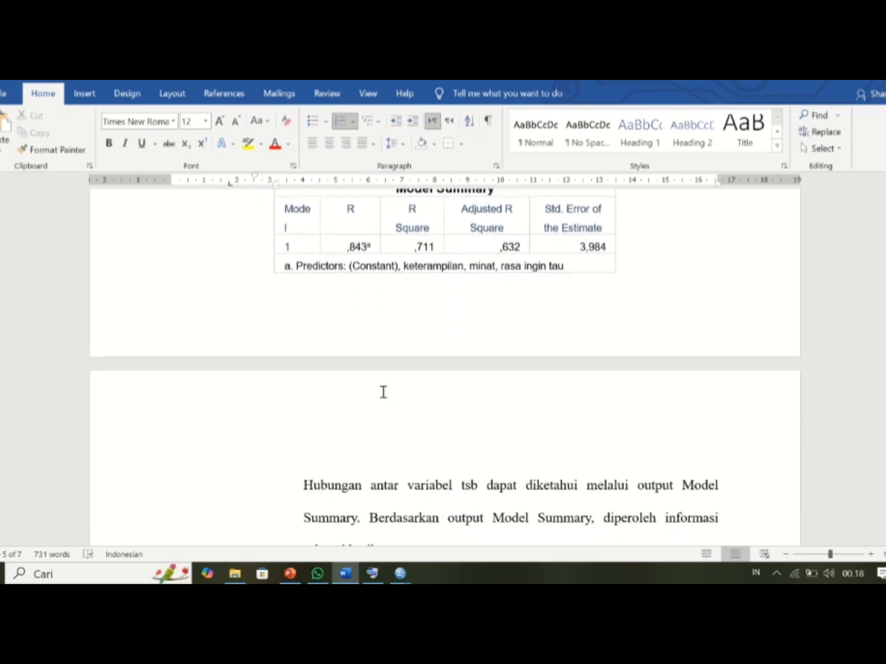
scroll(384, 391, "down", 2)
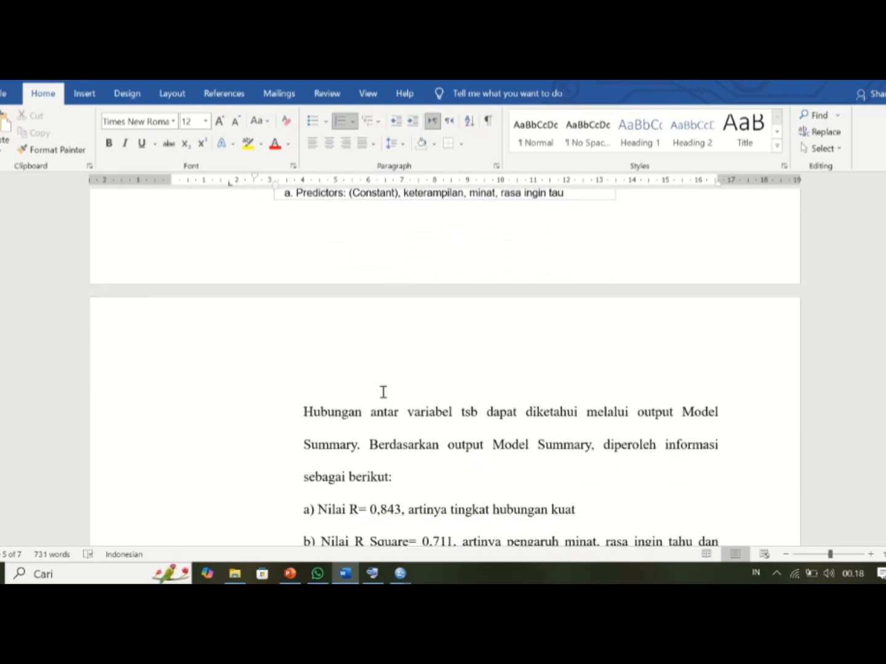
scroll(383, 392, "down", 1)
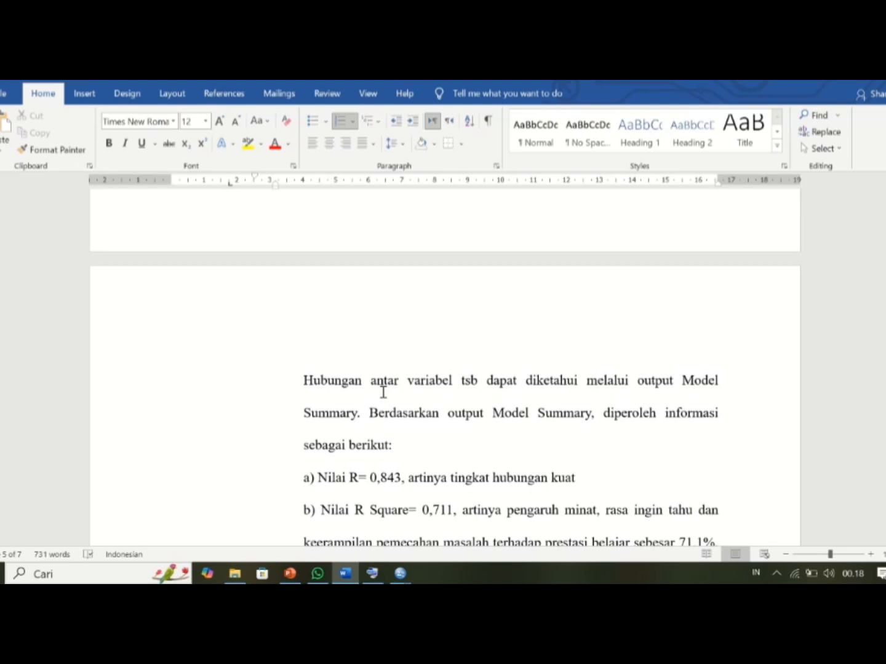
scroll(384, 392, "down", 2)
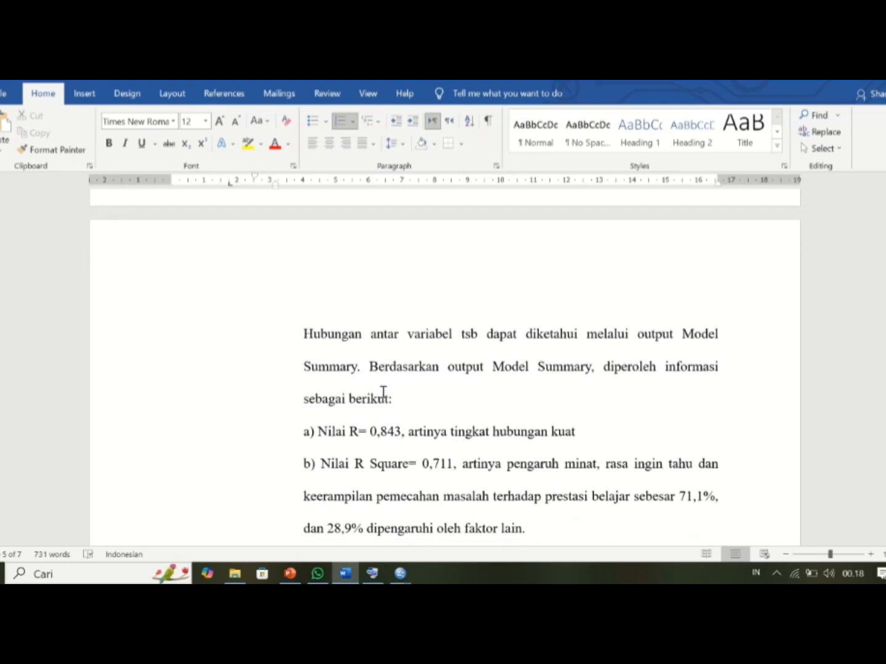
scroll(383, 391, "down", 1)
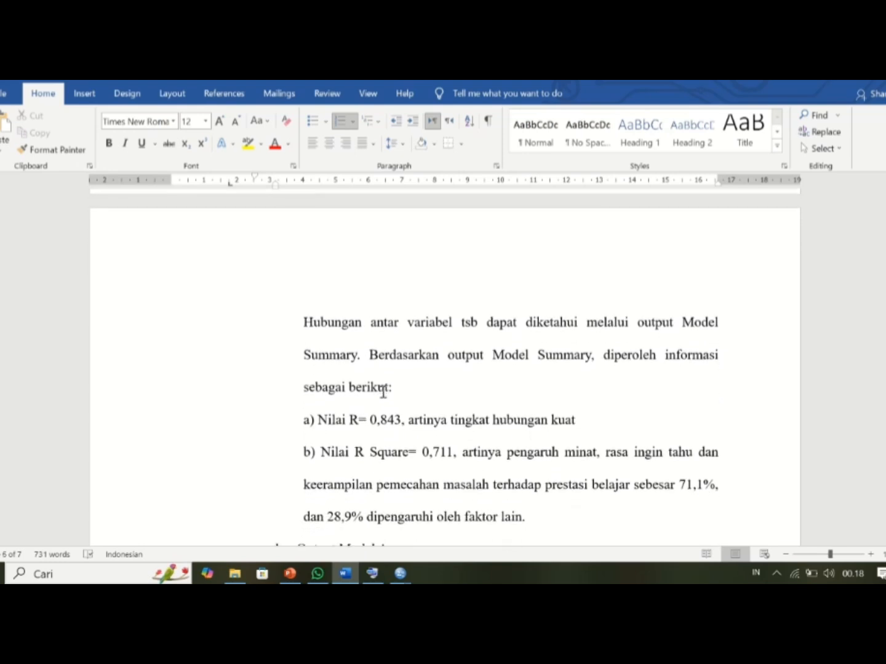
scroll(383, 392, "up", 1)
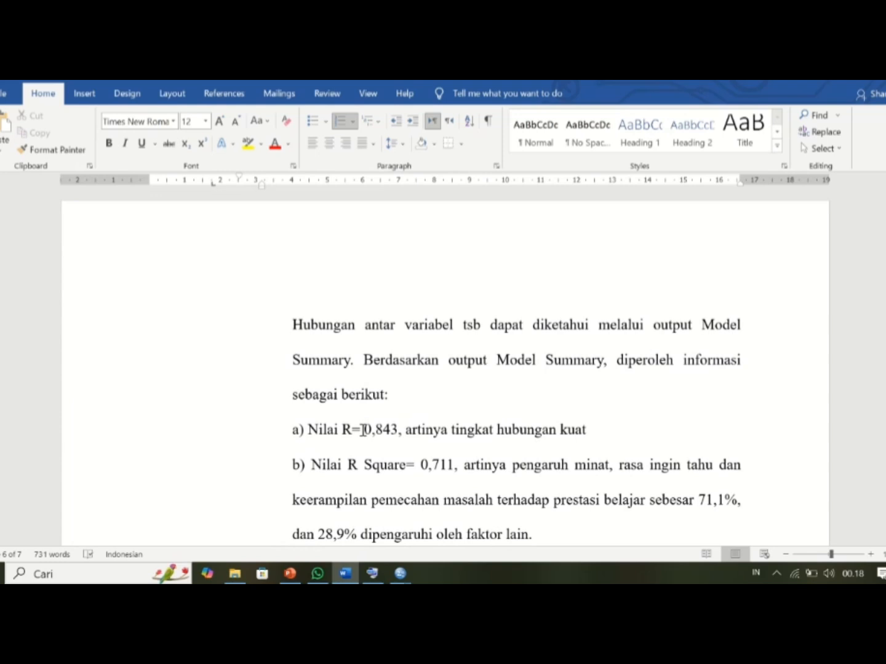
Recheck the R and R Square values in the Model Summary table against the written interpretation below it
scroll(369, 424, "up", 10)
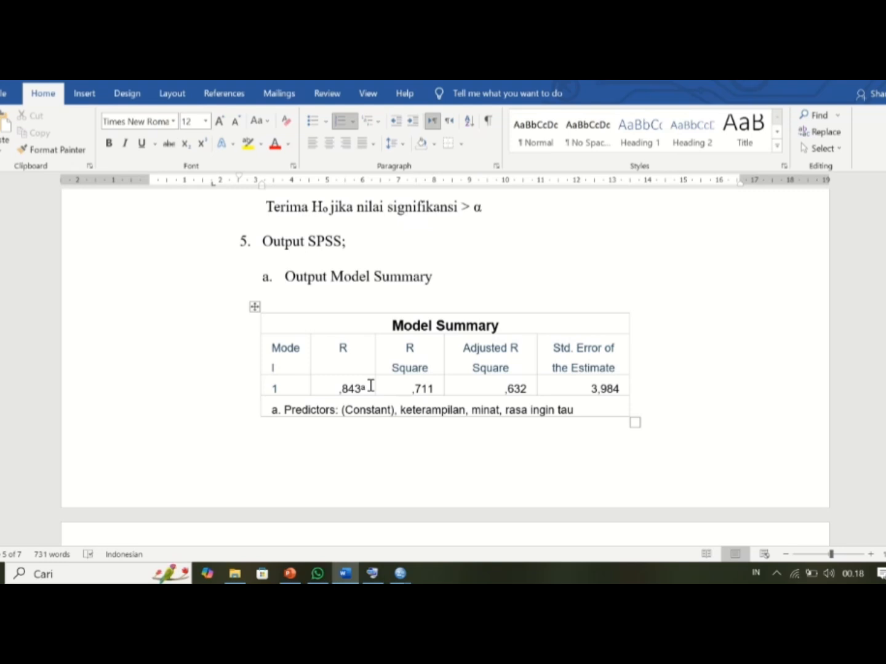
right_click(372, 386)
left_click(352, 382)
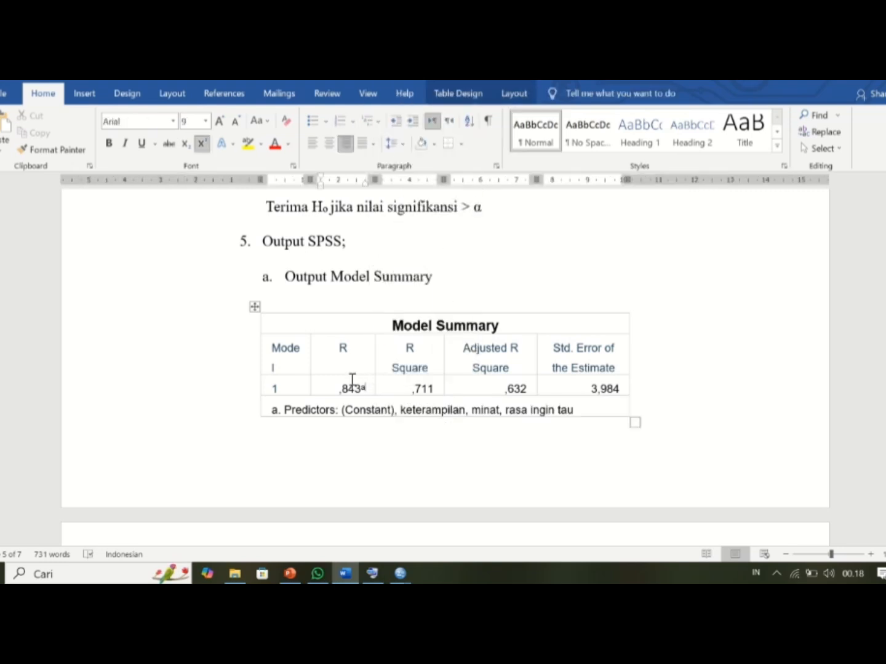
left_click(434, 387)
scroll(433, 388, "down", 1)
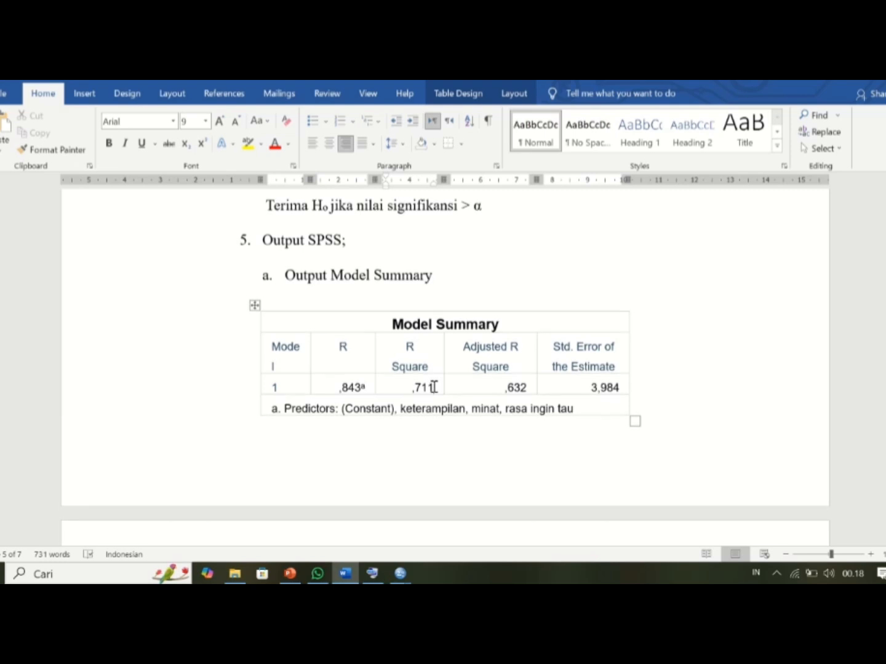
scroll(433, 386, "down", 2)
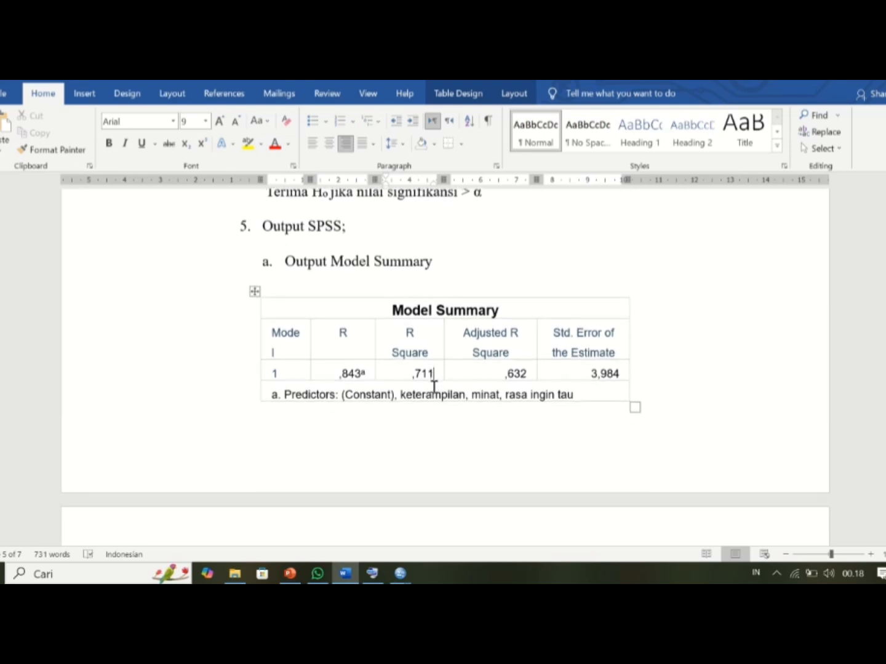
scroll(434, 386, "down", 2)
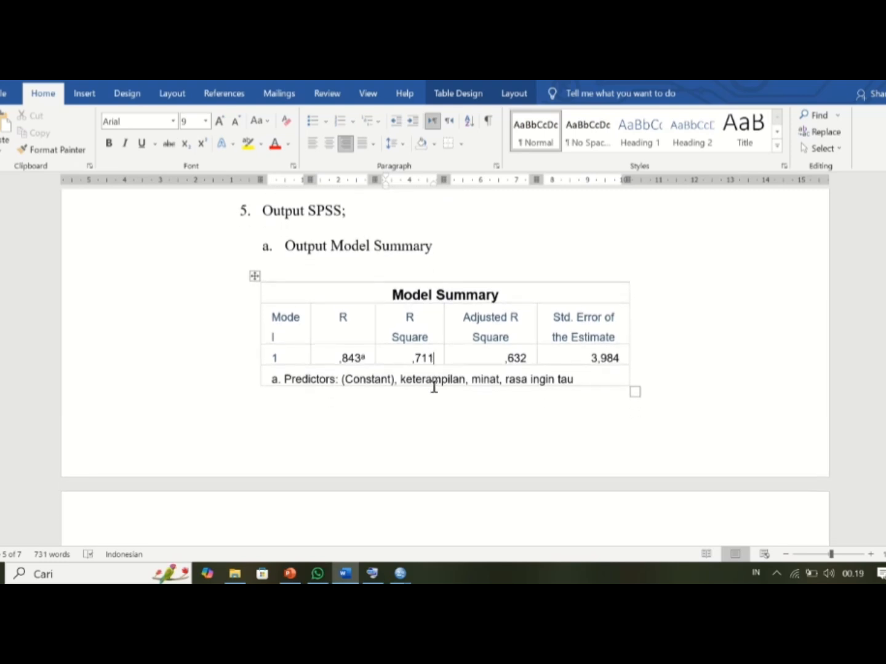
scroll(434, 386, "down", 10)
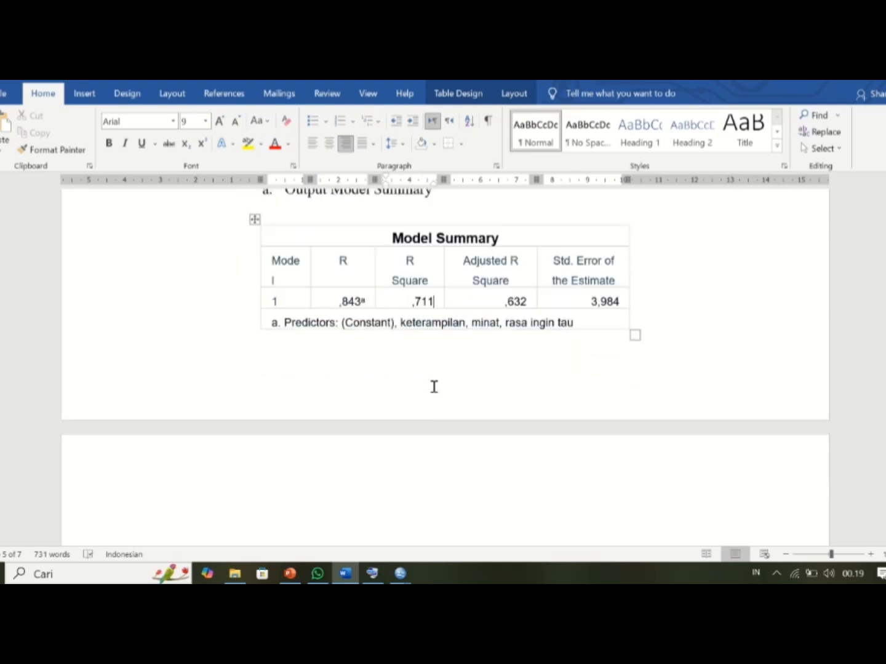
scroll(433, 385, "down", 1)
scroll(434, 386, "up", 3)
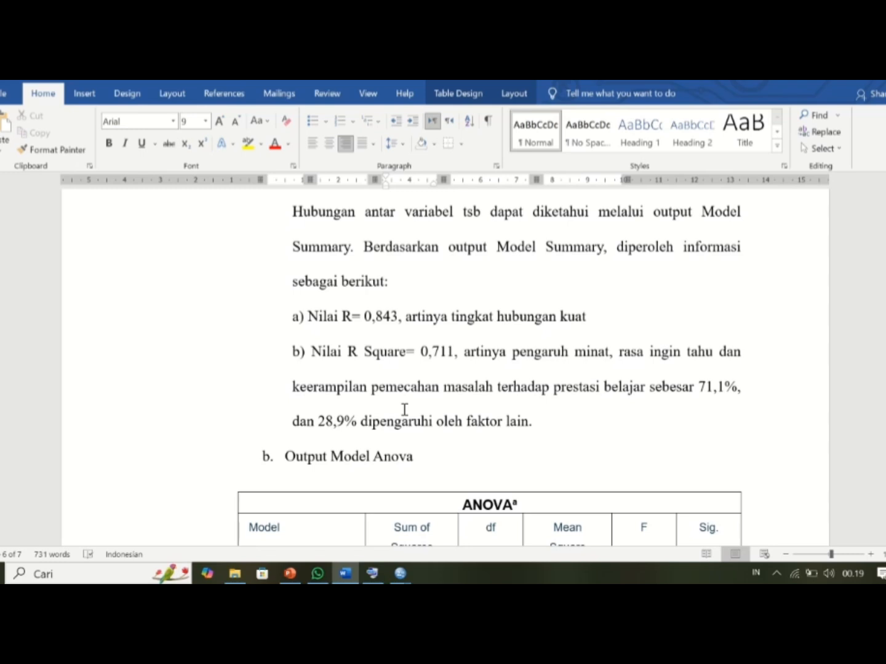
Examine the ANOVA table under Output Model Anova and read the interpretation of its significance value
scroll(404, 409, "down", 5)
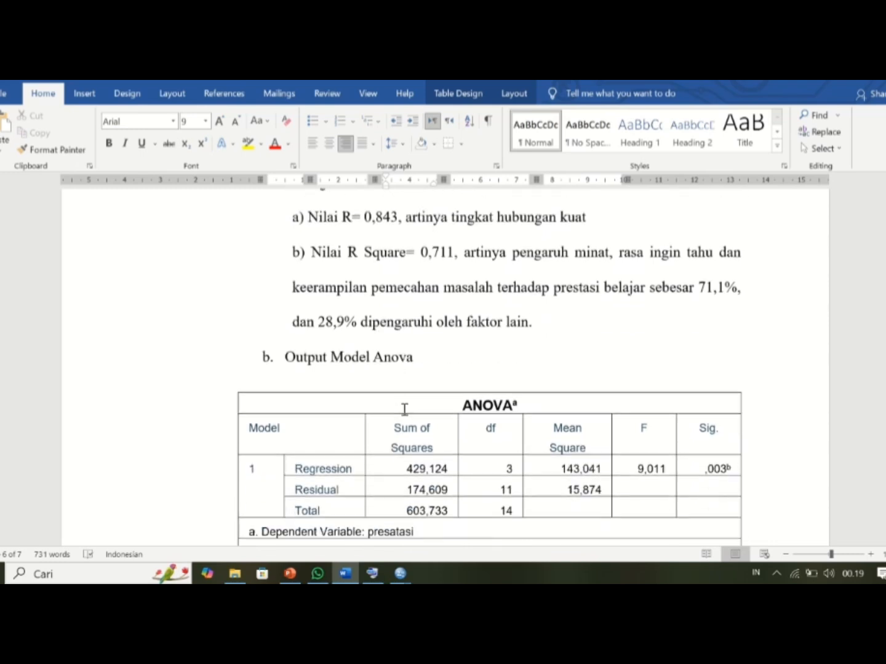
scroll(404, 409, "down", 1)
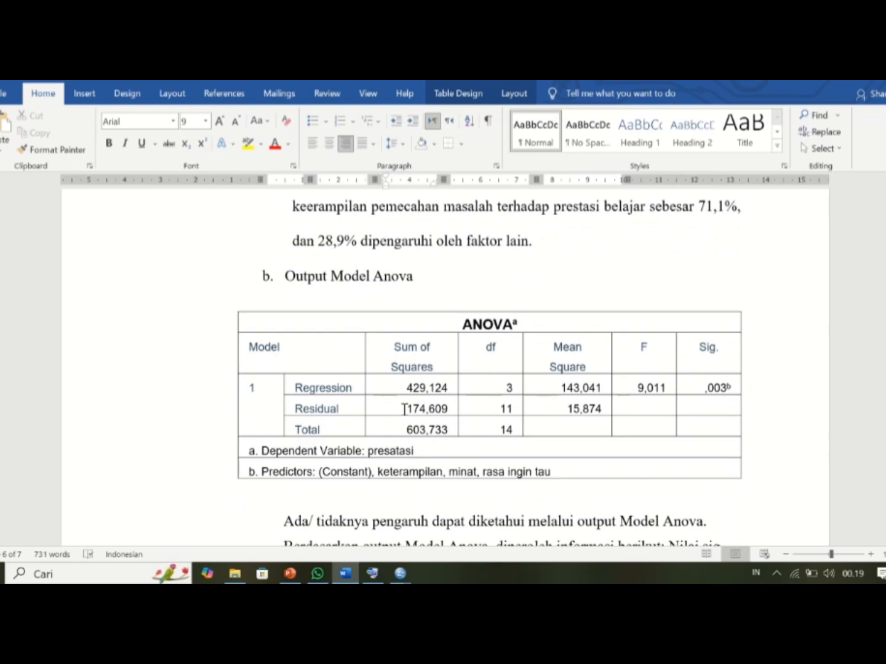
scroll(404, 409, "down", 3)
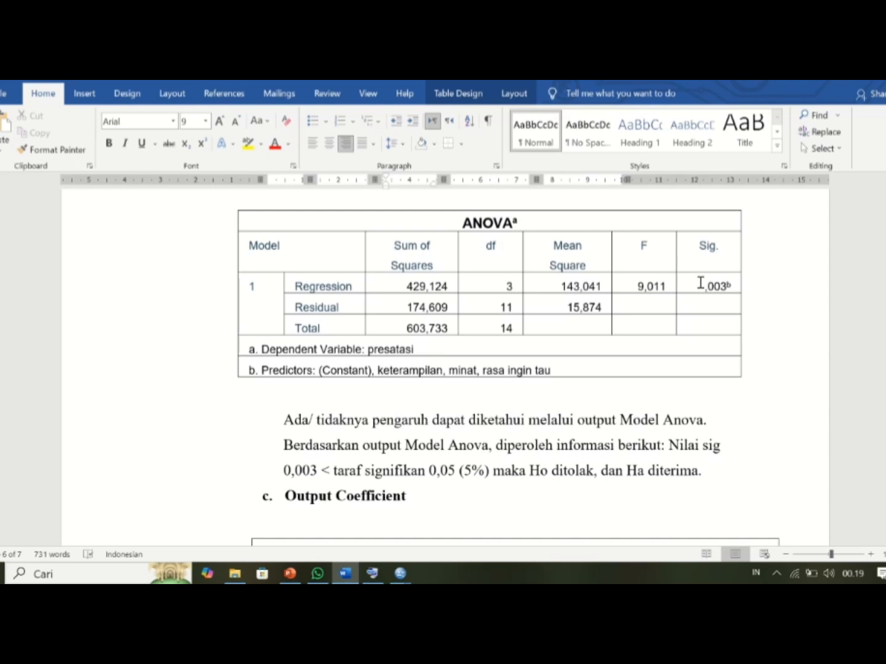
scroll(700, 416, "down", 4)
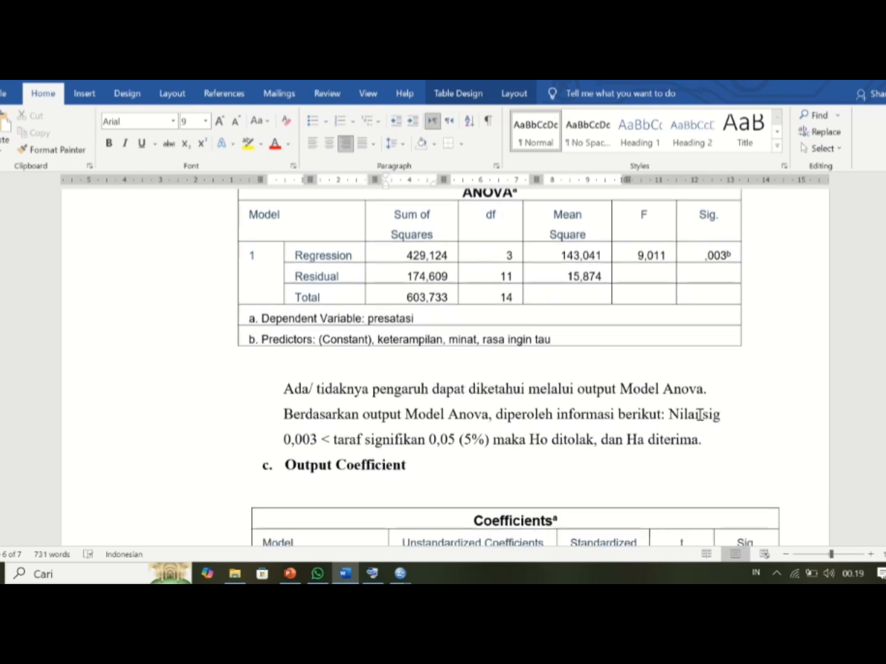
Examine the Coefficients table under Output Coefficient and read the multiple linear regression equation derived from it
scroll(700, 415, "down", 5)
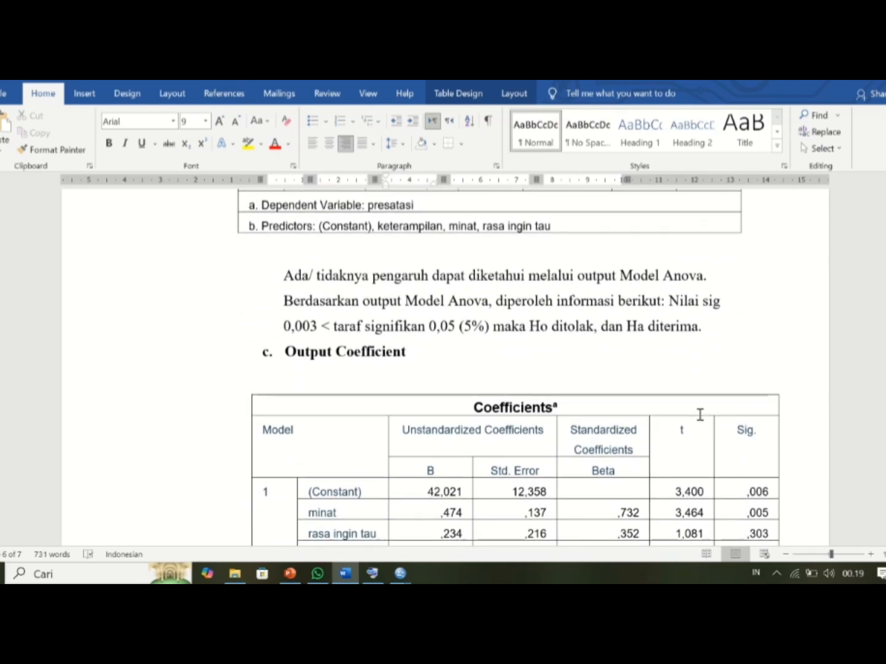
scroll(700, 416, "down", 1)
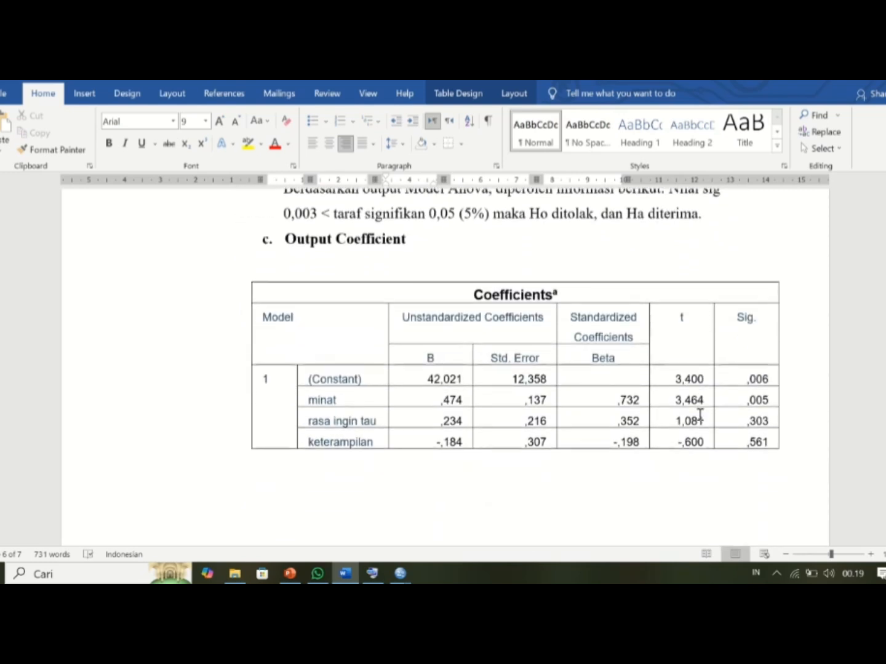
scroll(700, 415, "down", 1)
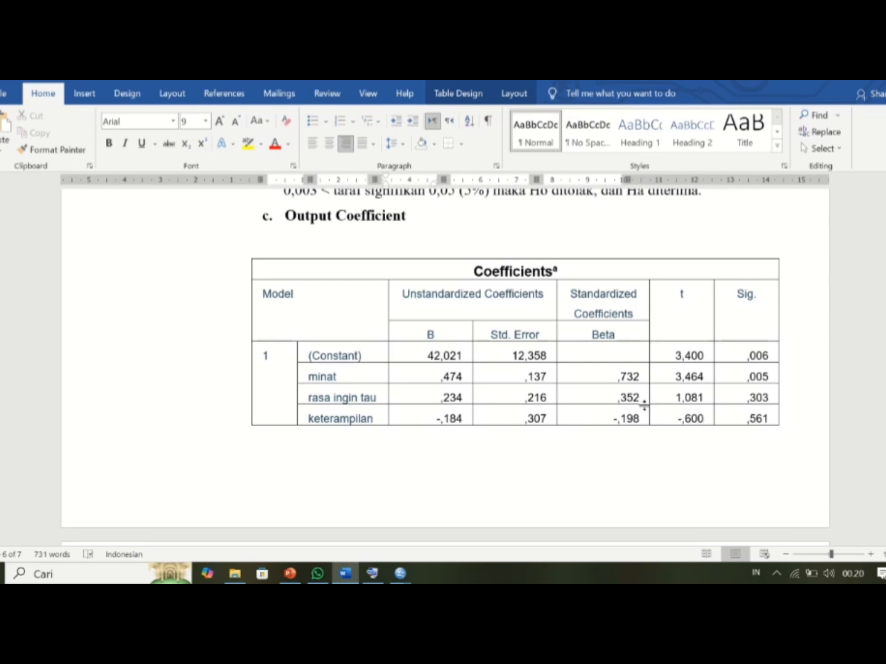
scroll(644, 406, "down", 2)
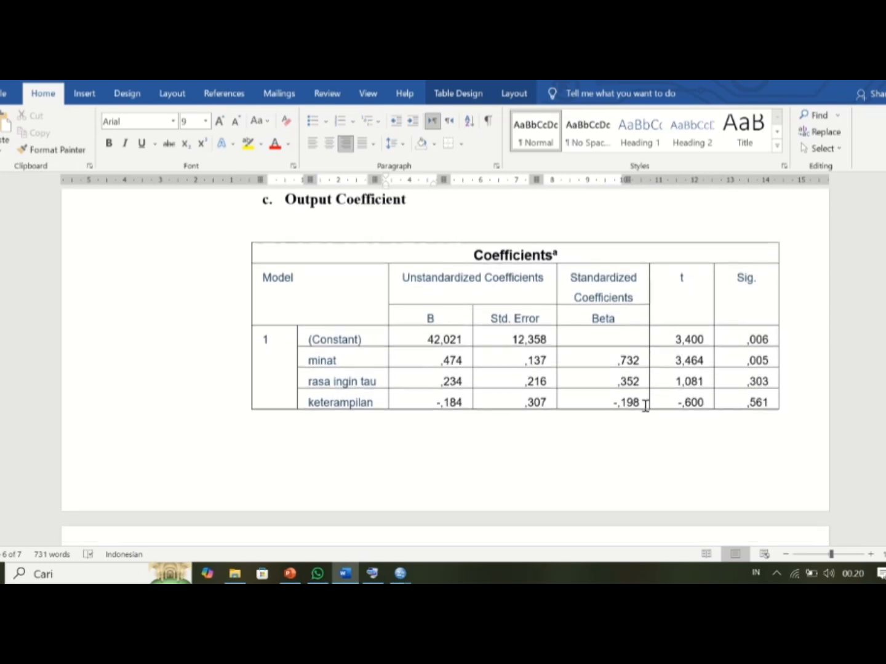
scroll(644, 406, "down", 1)
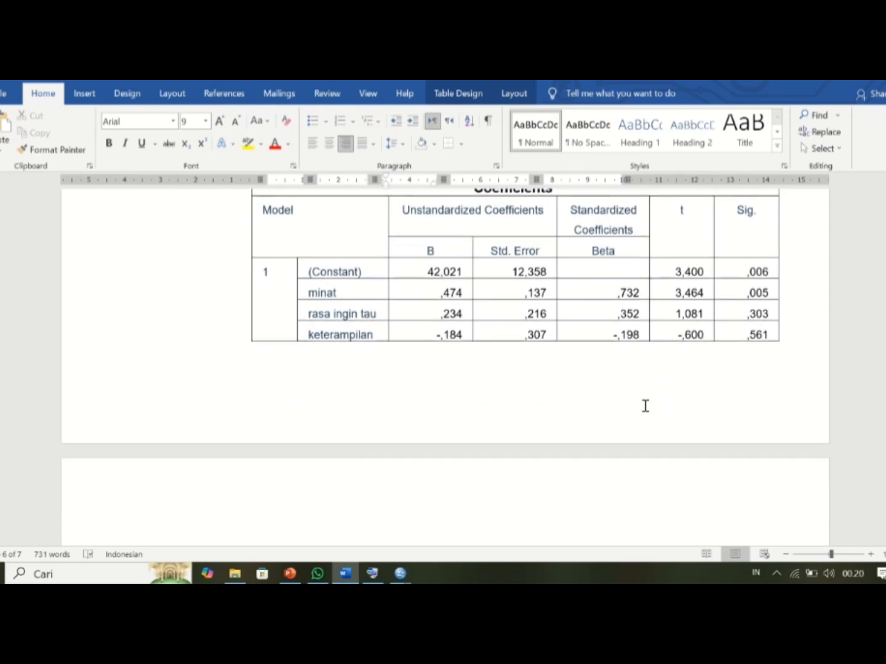
scroll(645, 407, "down", 1)
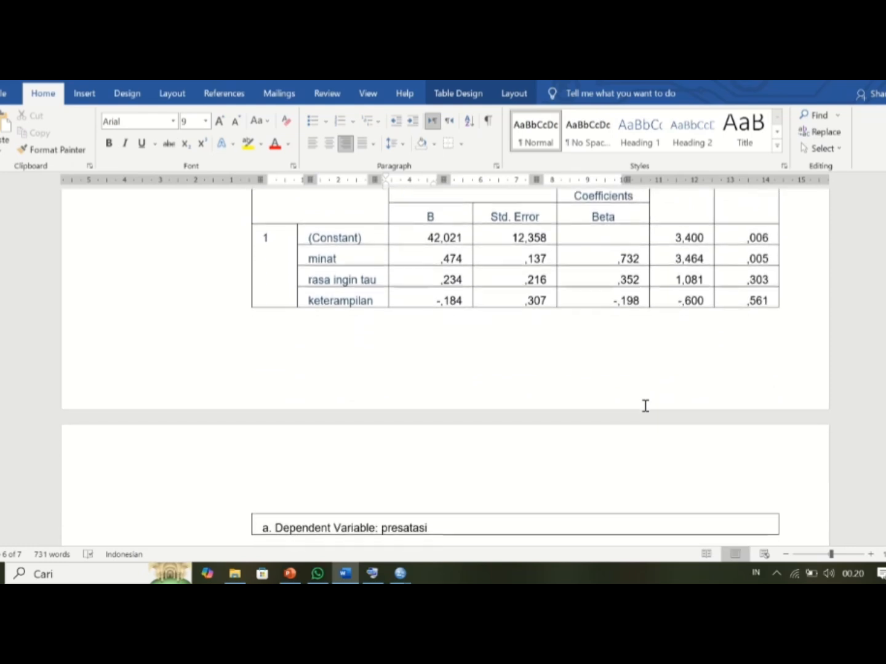
scroll(645, 406, "down", 1)
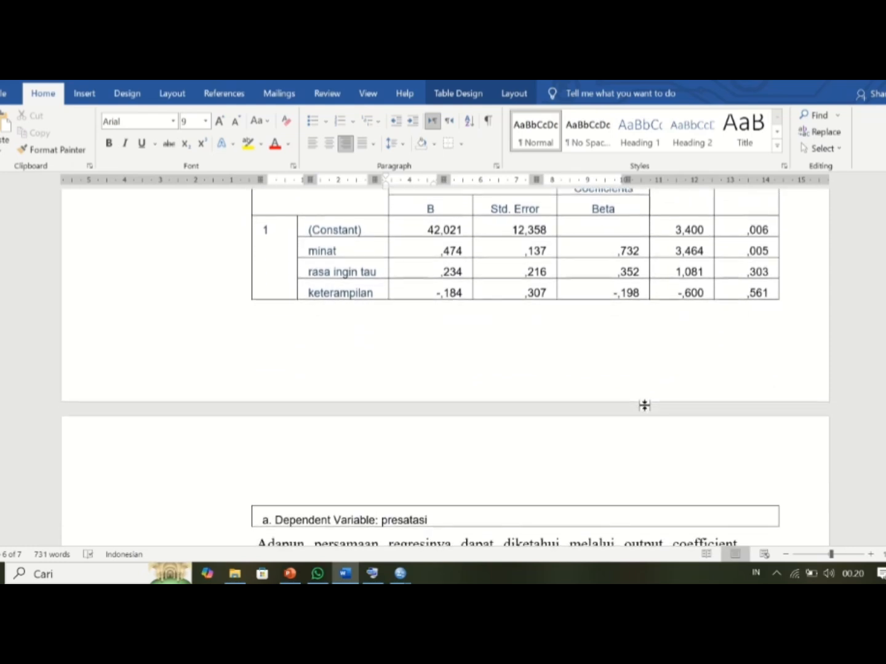
scroll(644, 406, "down", 4)
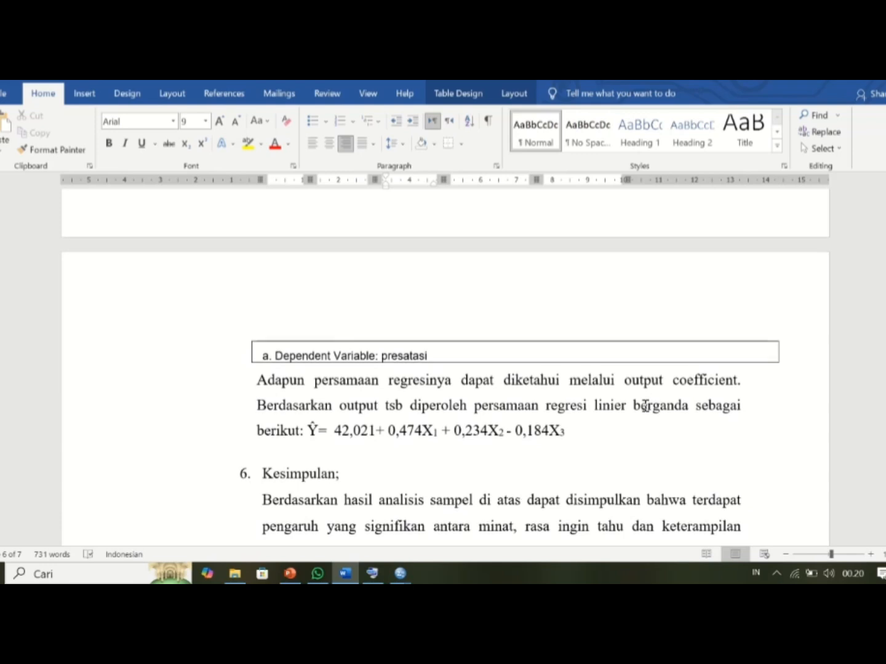
scroll(644, 405, "up", 1)
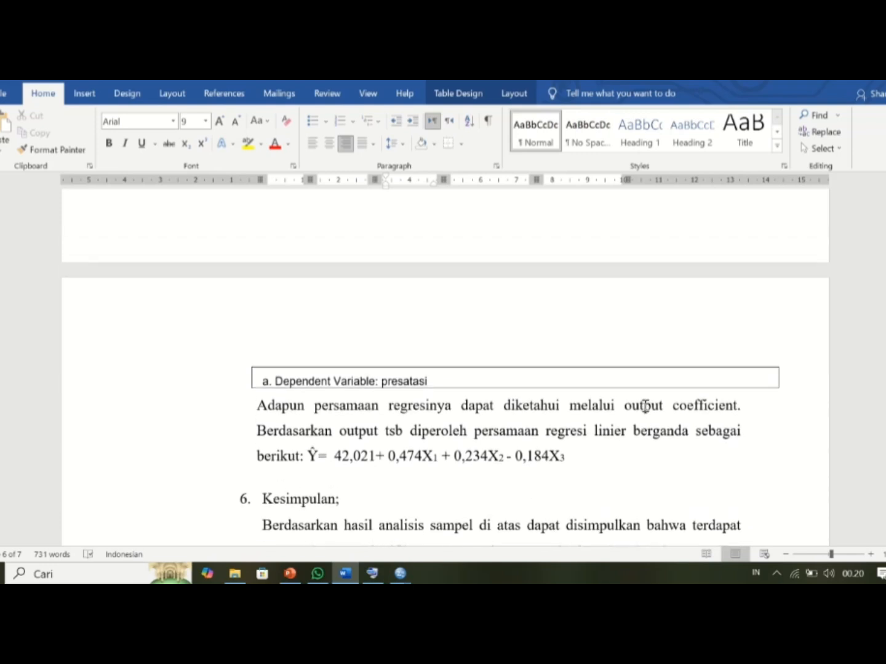
scroll(644, 406, "up", 1)
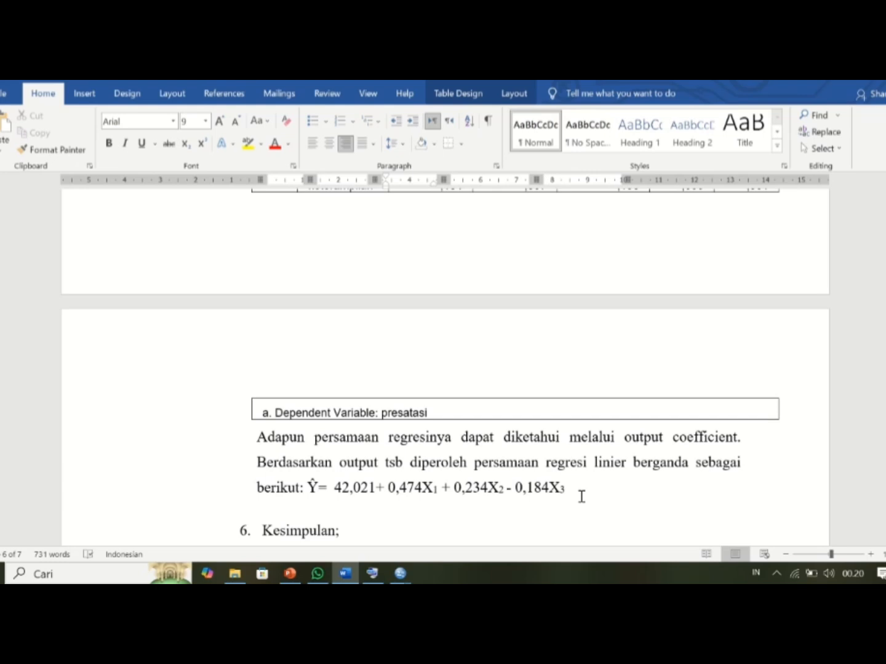
Read the Kesimpulan section on simultaneous influence, and switch to the title slide in PowerPoint
scroll(581, 496, "down", 5)
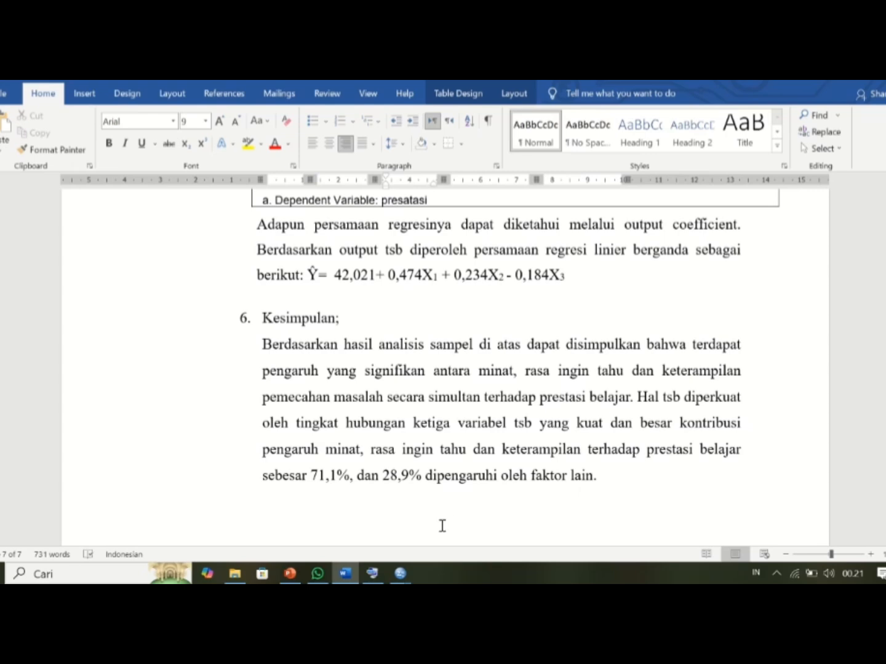
left_click(292, 575)
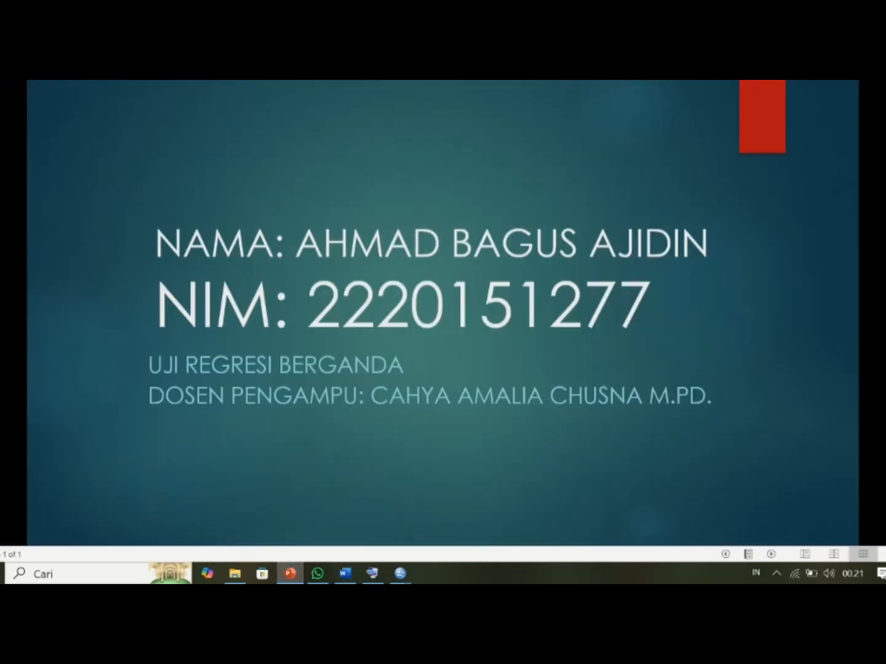